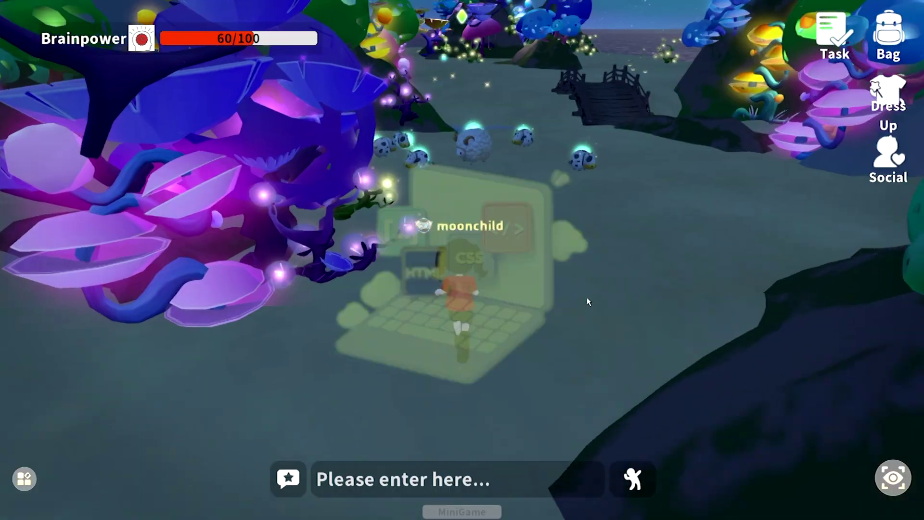
Make Wise Historian speak the Forest Guardian line, then playtest opening the serpent-key door.
{"action": "key", "text": "w"}
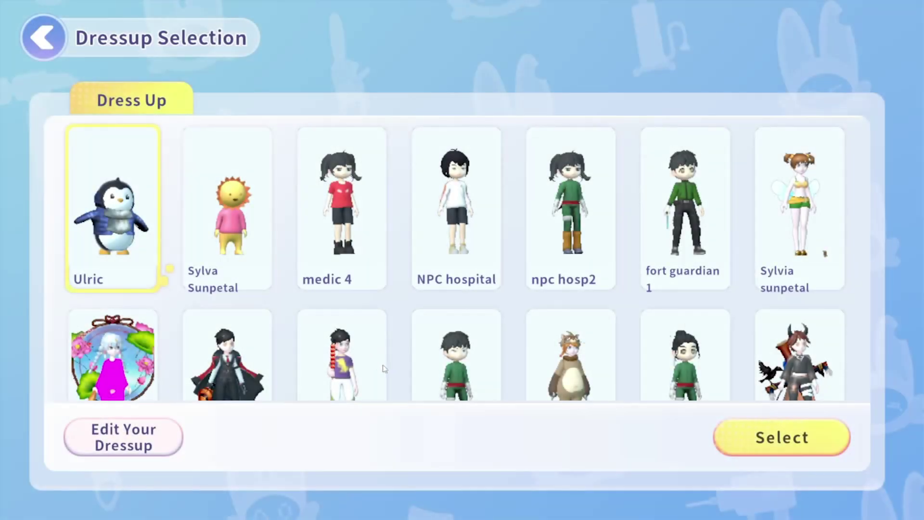
{"action": "scroll", "coordinate": [384, 368], "scroll_direction": "down", "scroll_amount": 10}
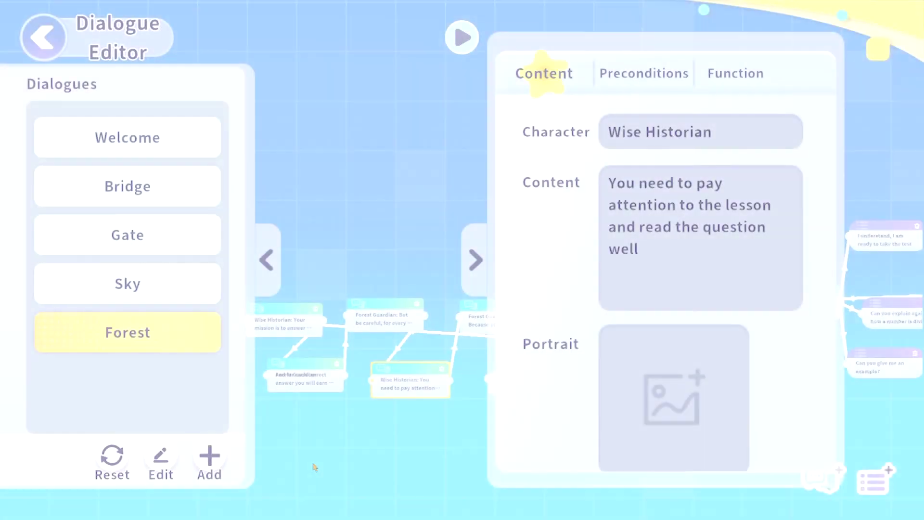
{"action": "left_click", "coordinate": [379, 323]}
{"action": "left_click", "coordinate": [680, 144]}
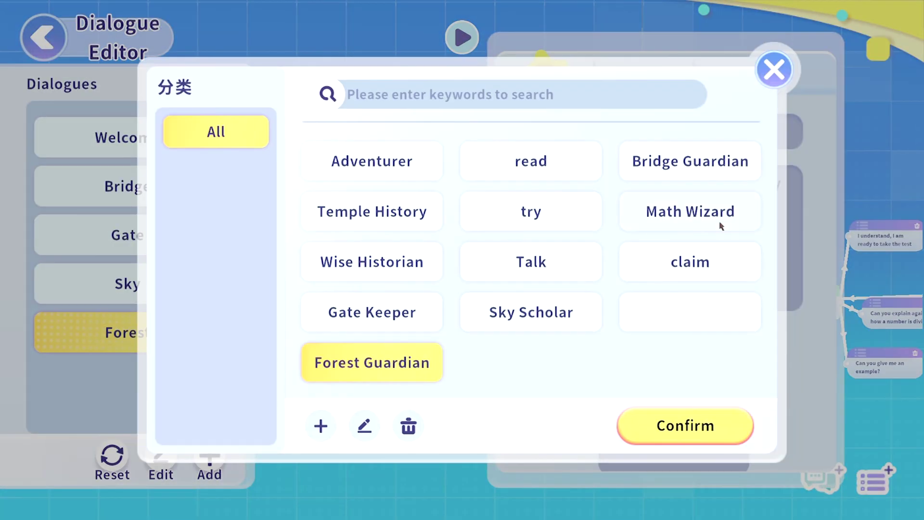
{"action": "left_click", "coordinate": [672, 442]}
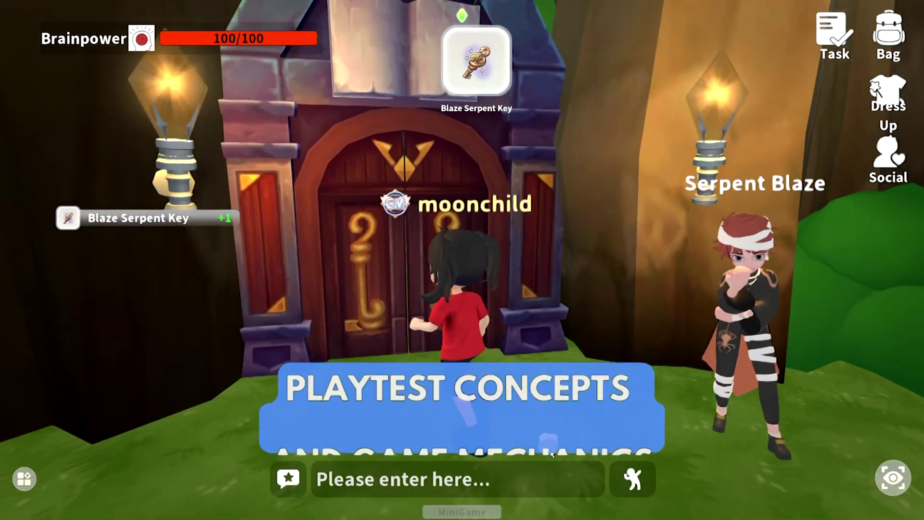
{"action": "left_click", "coordinate": [612, 258]}
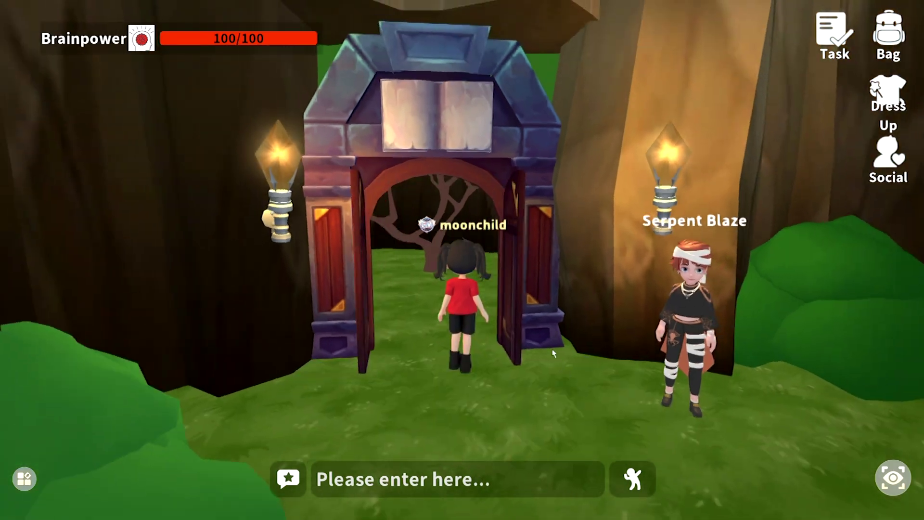
{"action": "key", "text": "w"}
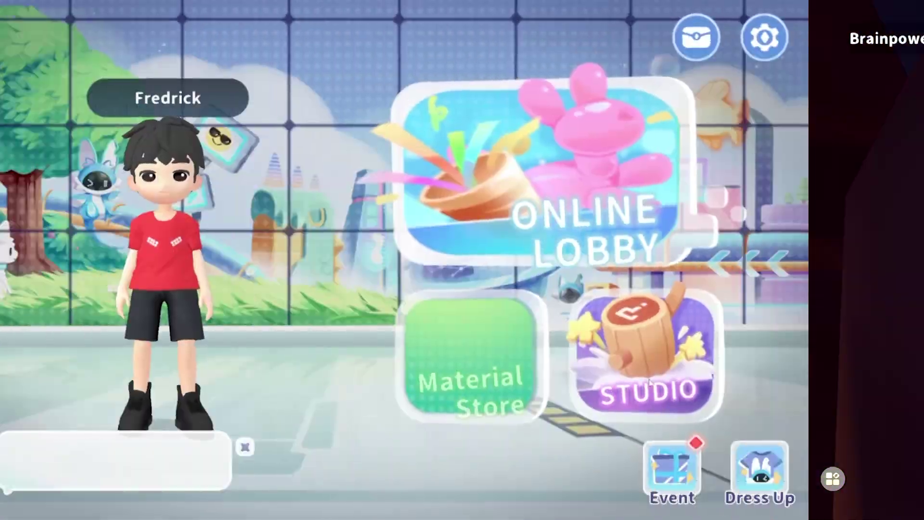
Create the game 'Treasure Hunt' described as 'Find all the hidden items', then return to My Games.
{"action": "left_click", "coordinate": [73, 366]}
{"action": "left_click", "coordinate": [124, 442]}
{"action": "left_click", "coordinate": [387, 154]}
{"action": "type", "text": "Treasure Hunt"}
{"action": "left_click", "coordinate": [381, 210]}
{"action": "type", "text": "Find all the hidden items"}
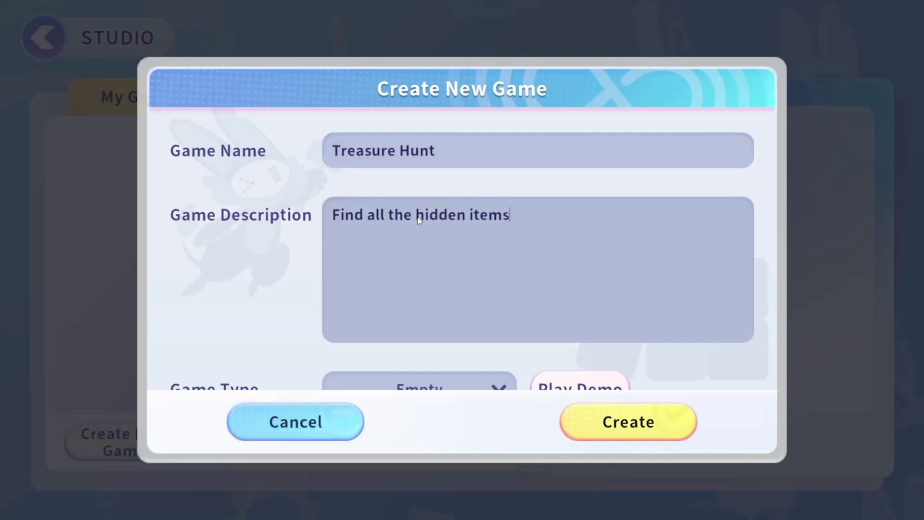
{"action": "left_click", "coordinate": [628, 421]}
{"action": "left_click", "coordinate": [812, 451]}
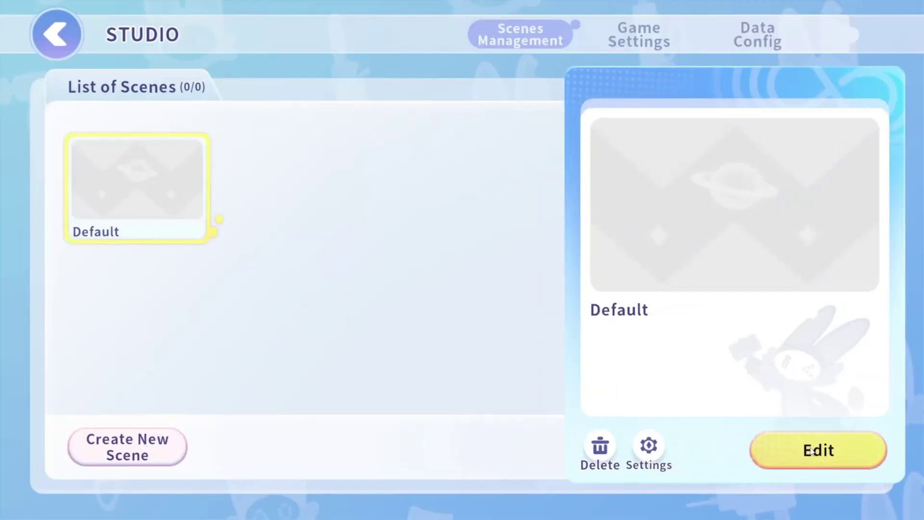
{"action": "left_click", "coordinate": [67, 32]}
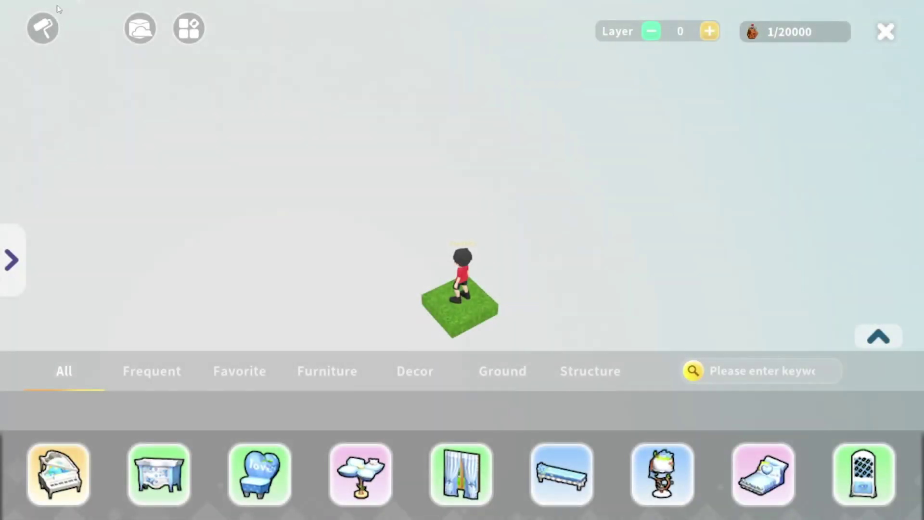
Duplicate the rock edge piece, review the Brainpower attribute config, and bring up the cooperator invite search.
{"action": "left_click", "coordinate": [131, 30]}
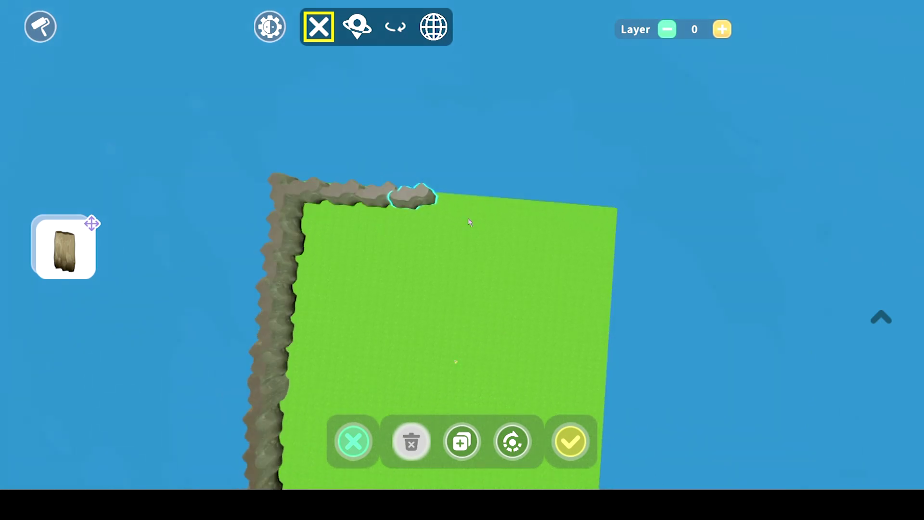
{"action": "left_click", "coordinate": [462, 441]}
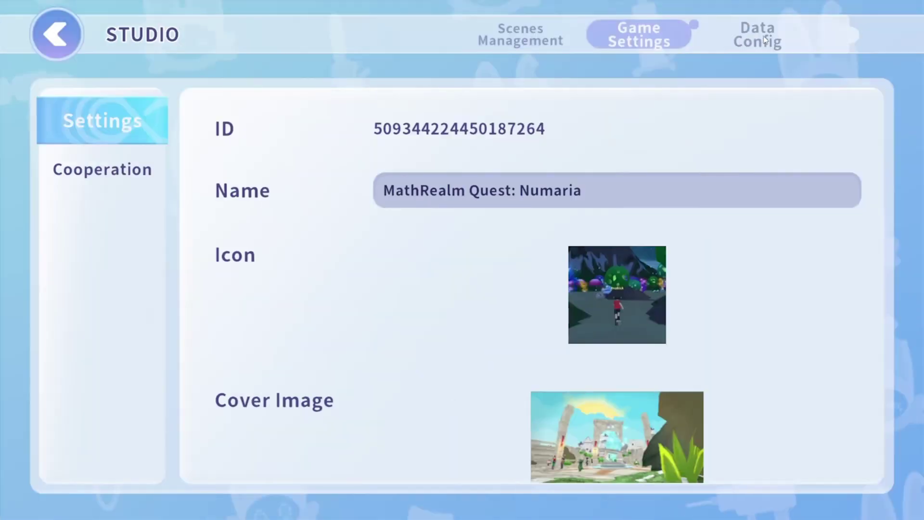
{"action": "left_click", "coordinate": [766, 40]}
{"action": "left_click", "coordinate": [114, 175]}
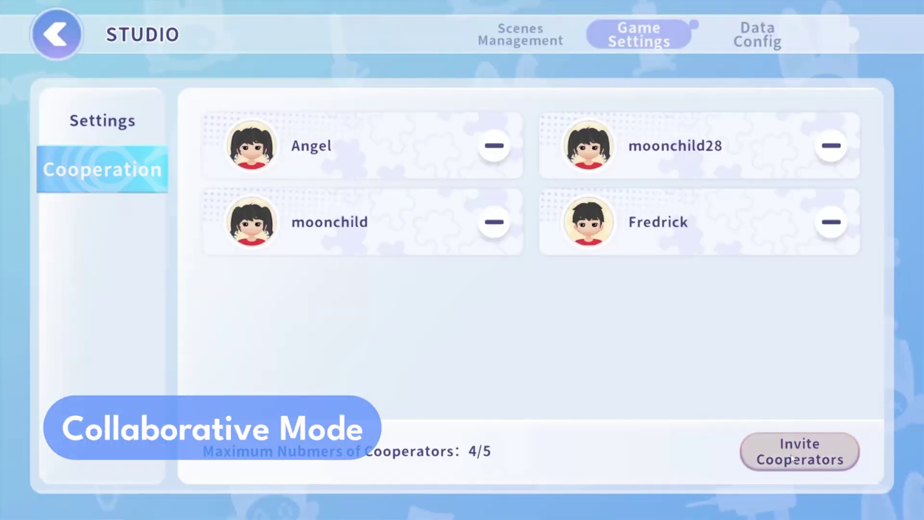
{"action": "left_click", "coordinate": [795, 453]}
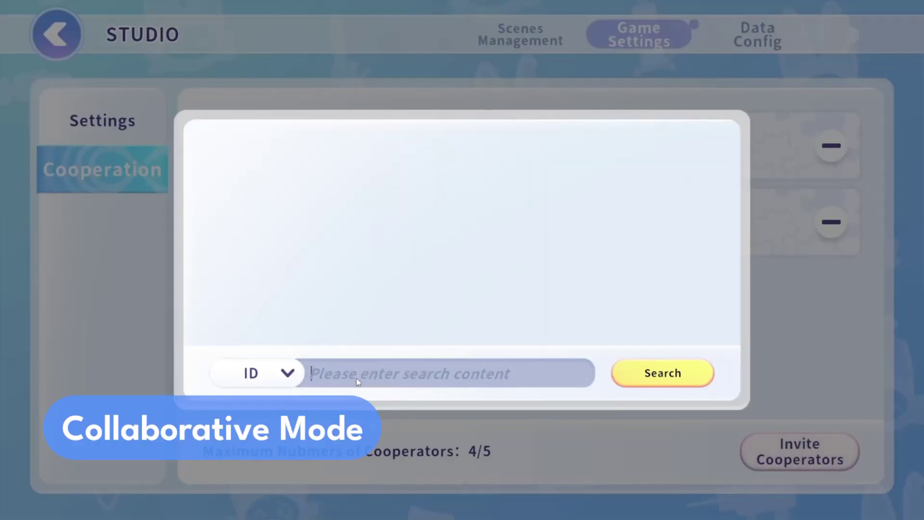
Search a player by ID or name and add them as the fifth cooperator.
{"action": "key", "text": "Escape"}
{"action": "left_click", "coordinate": [813, 451]}
{"action": "left_click", "coordinate": [262, 373]}
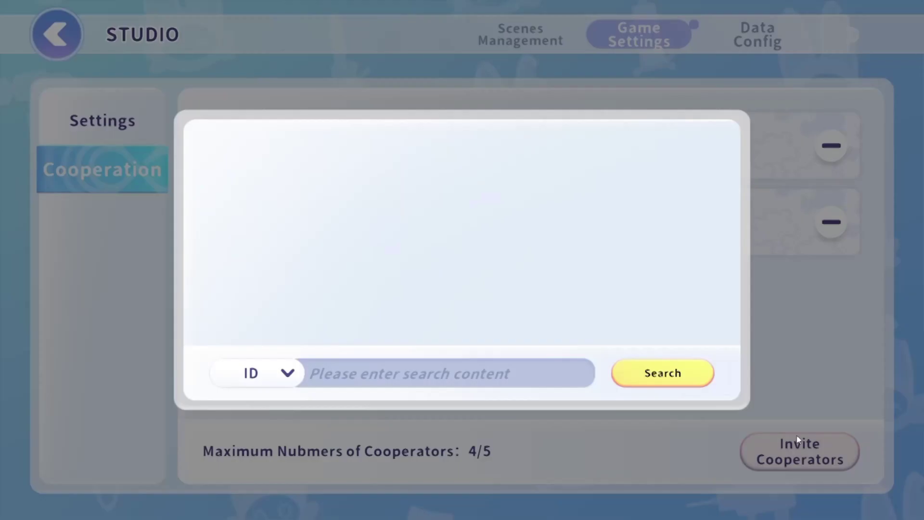
{"action": "left_click", "coordinate": [814, 383]}
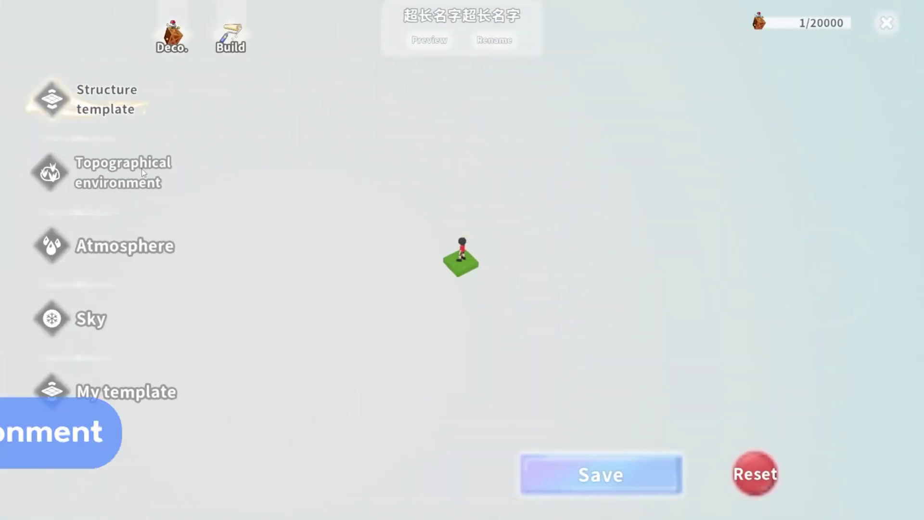
Apply the Sandy Island terrain preset to the scene.
{"action": "left_click", "coordinate": [143, 172]}
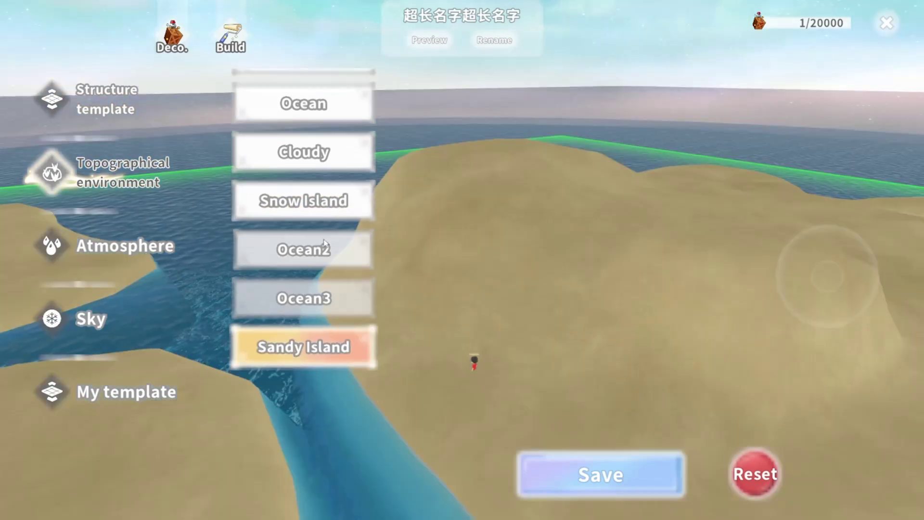
{"action": "scroll", "coordinate": [325, 243], "scroll_direction": "down", "scroll_amount": 1}
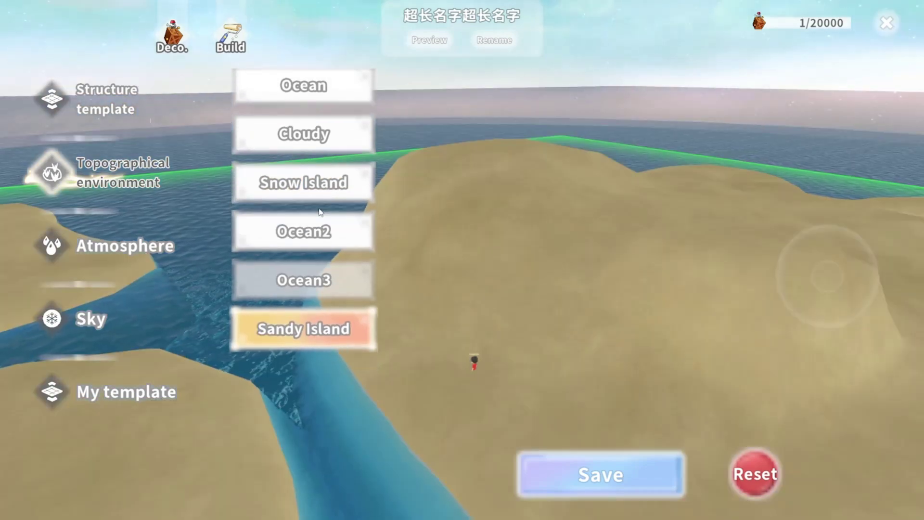
{"action": "scroll", "coordinate": [325, 243], "scroll_direction": "up", "scroll_amount": 2}
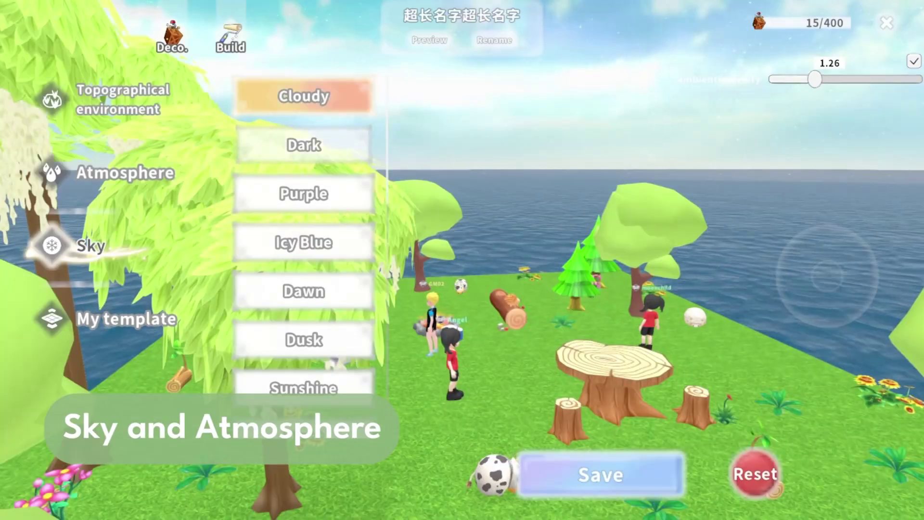
Try the Purple, Icy Blue, Dawn, Sunshine and Night skies, settling on DayBreak.
{"action": "left_click", "coordinate": [304, 194]}
{"action": "left_click", "coordinate": [304, 242]}
{"action": "left_click_drag", "start_coordinate": [303, 337], "coordinate": [304, 260]}
{"action": "left_click", "coordinate": [304, 212]}
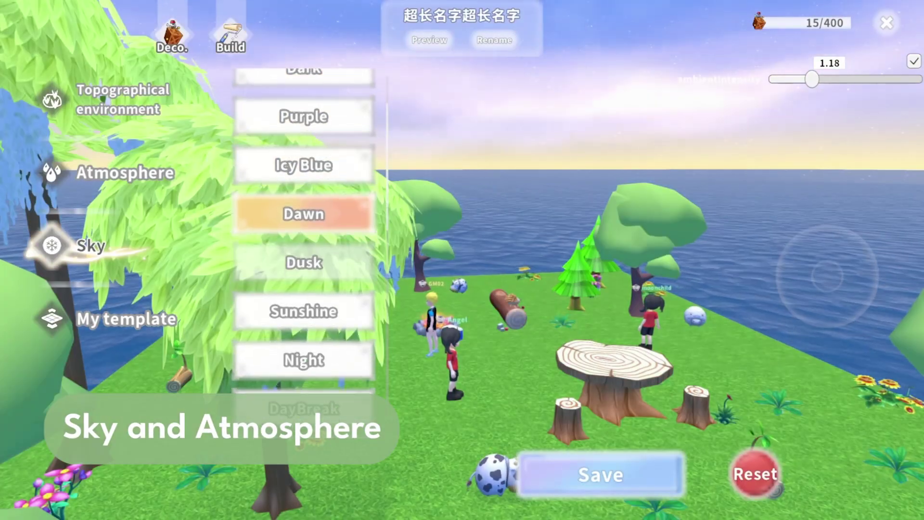
{"action": "left_click", "coordinate": [304, 307]}
{"action": "left_click", "coordinate": [304, 357]}
{"action": "left_click", "coordinate": [304, 405]}
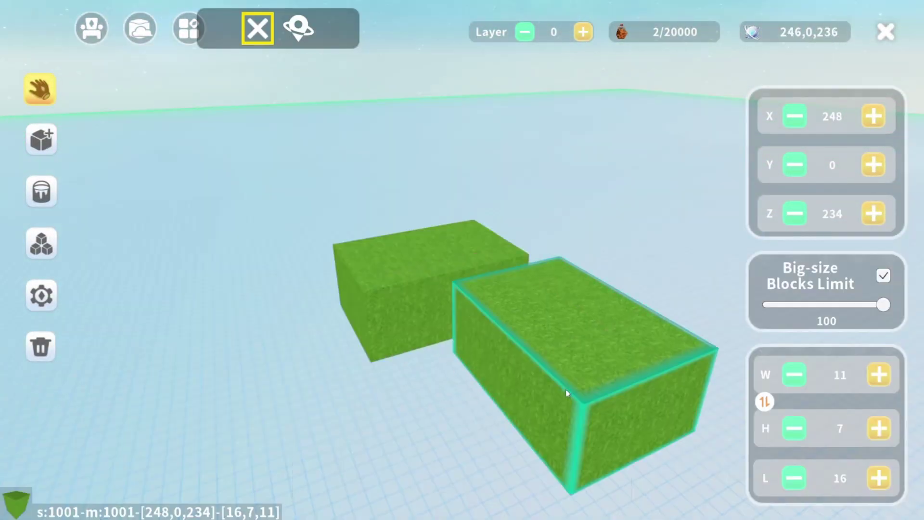
Shift the green block over and place a double slope block beside the grass blocks.
{"action": "left_click_drag", "start_coordinate": [567, 390], "coordinate": [510, 390]}
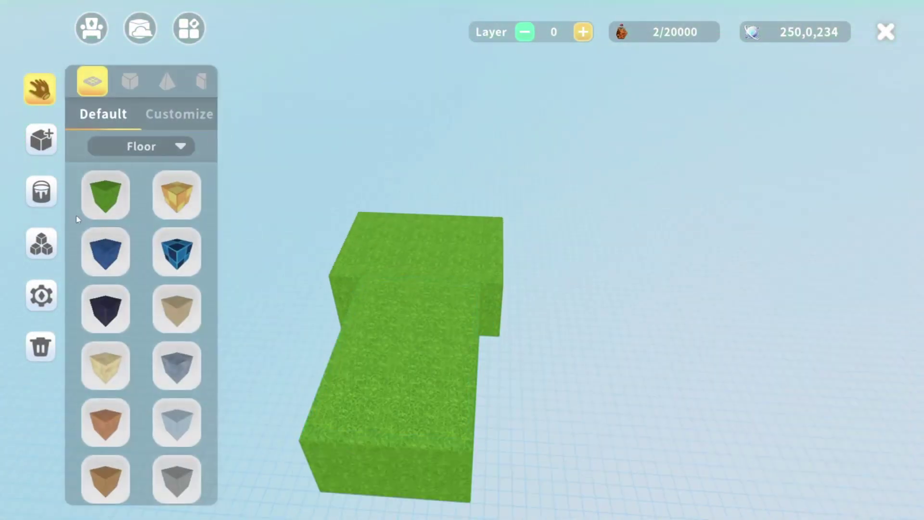
{"action": "left_click", "coordinate": [164, 83]}
{"action": "left_click_drag", "start_coordinate": [106, 197], "coordinate": [327, 255]}
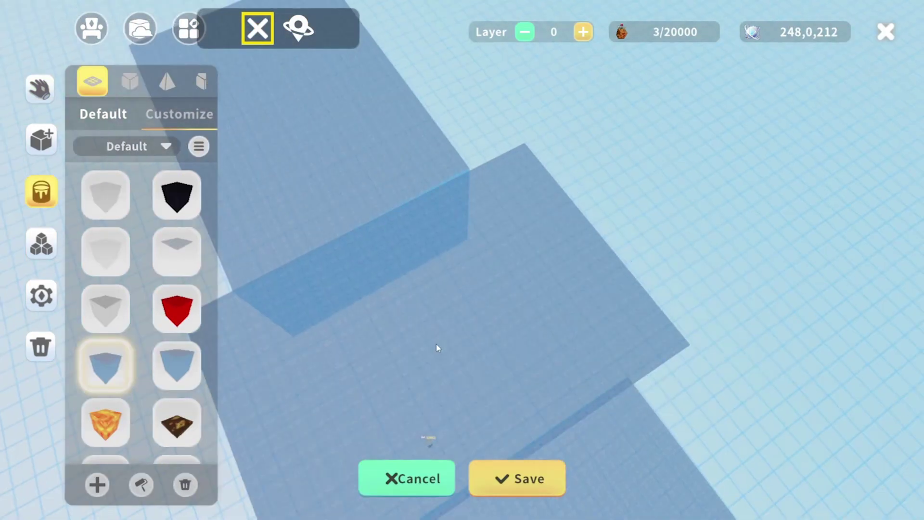
Paint the middle block with the dark lava material.
{"action": "left_click", "coordinate": [105, 422]}
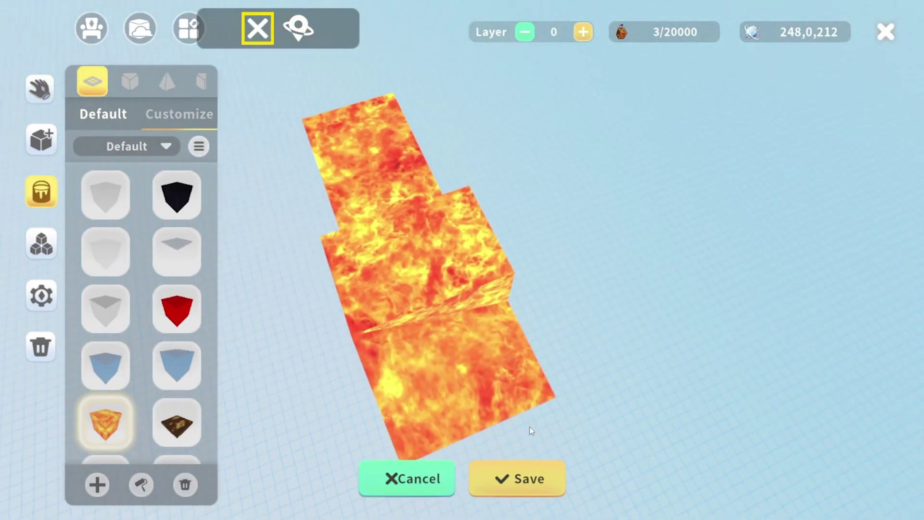
{"action": "left_click", "coordinate": [177, 424]}
{"action": "left_click", "coordinate": [407, 269]}
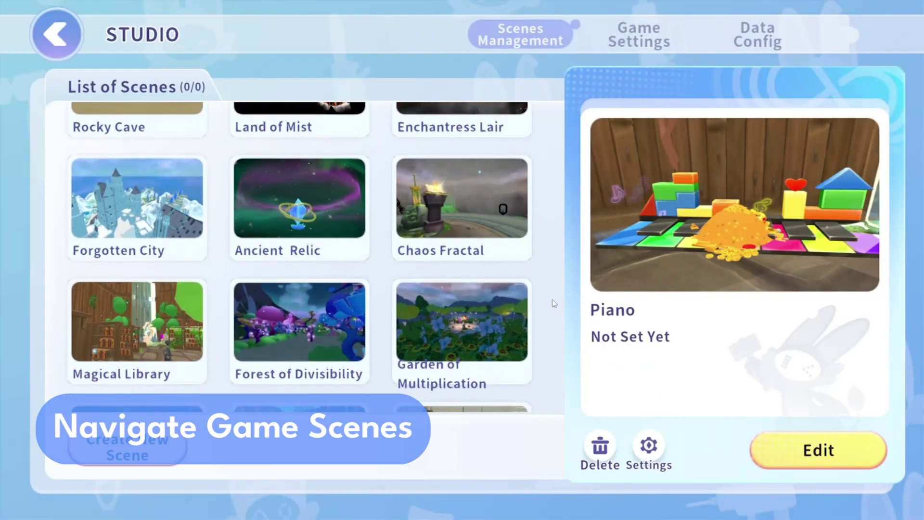
Scroll the List of Scenes down to Garden Labyrinth and load it in the editor.
{"action": "scroll", "coordinate": [553, 296], "scroll_direction": "down", "scroll_amount": 1}
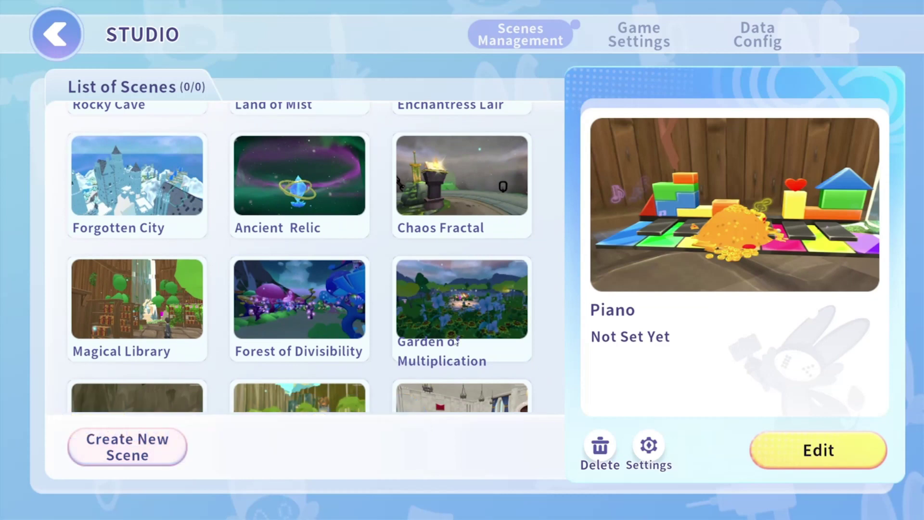
{"action": "scroll", "coordinate": [558, 337], "scroll_direction": "down", "scroll_amount": 3}
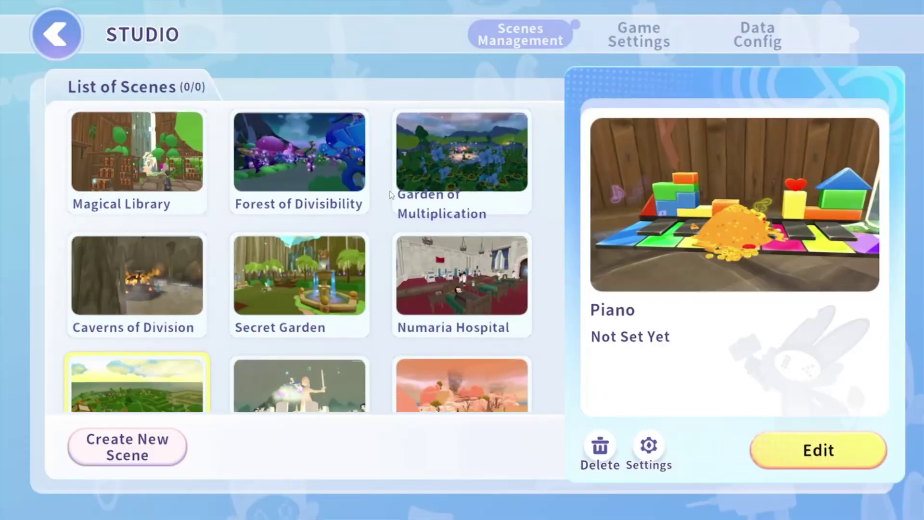
{"action": "scroll", "coordinate": [390, 194], "scroll_direction": "down", "scroll_amount": 2}
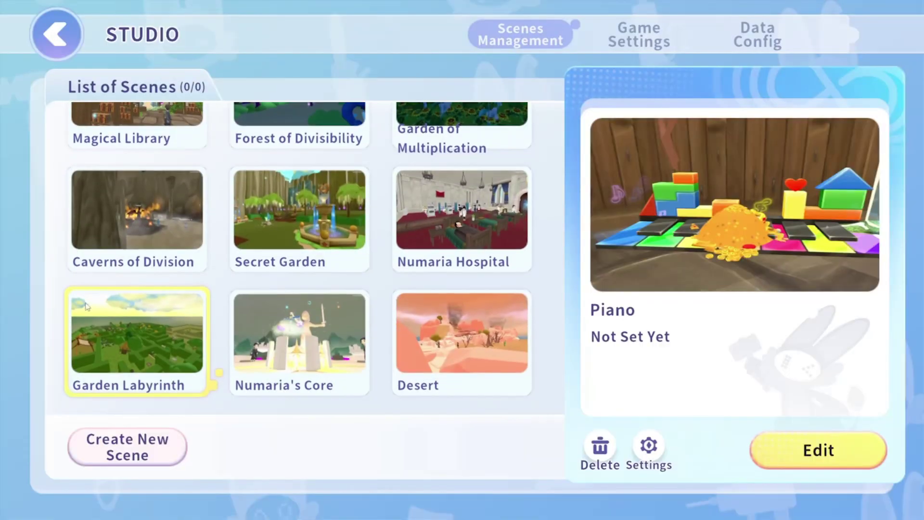
{"action": "left_click", "coordinate": [818, 450]}
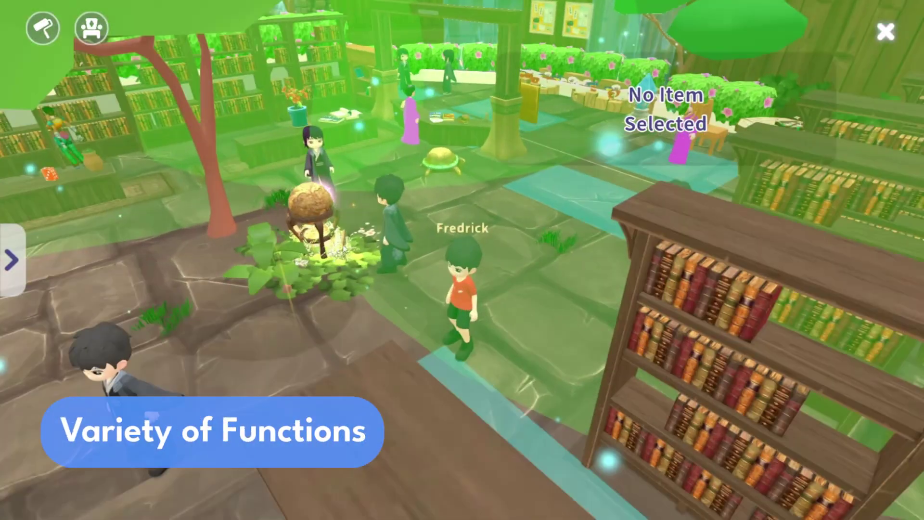
Inspect the portals and set one portal's teleport target number to 7.
{"action": "left_click", "coordinate": [316, 221]}
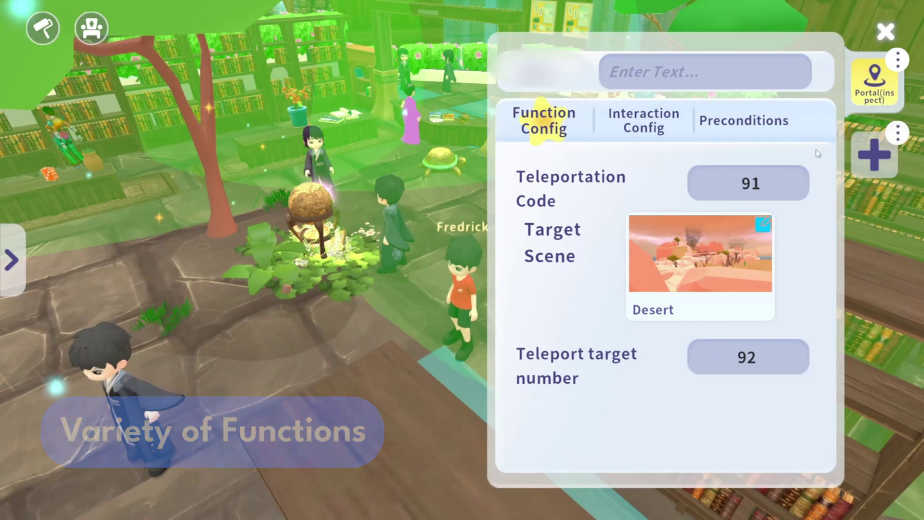
{"action": "left_click", "coordinate": [111, 357]}
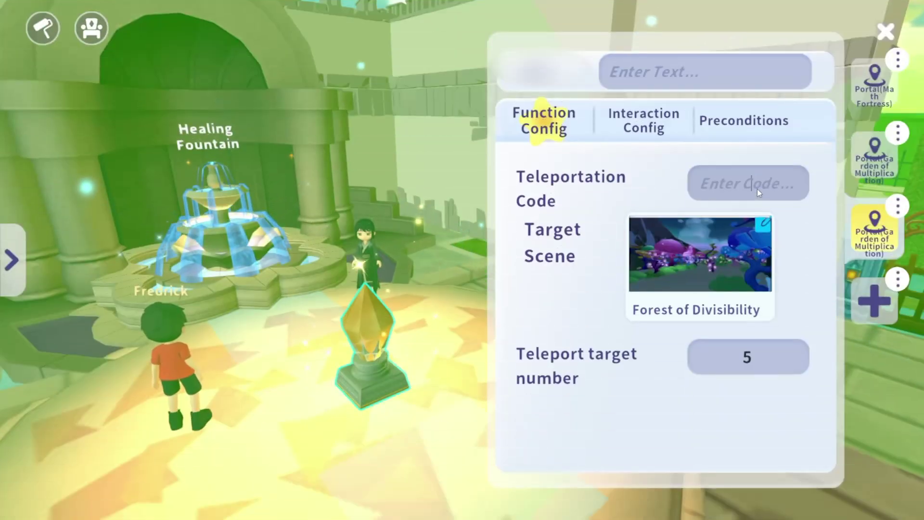
{"action": "left_click", "coordinate": [752, 362]}
{"action": "type", "text": "7"}
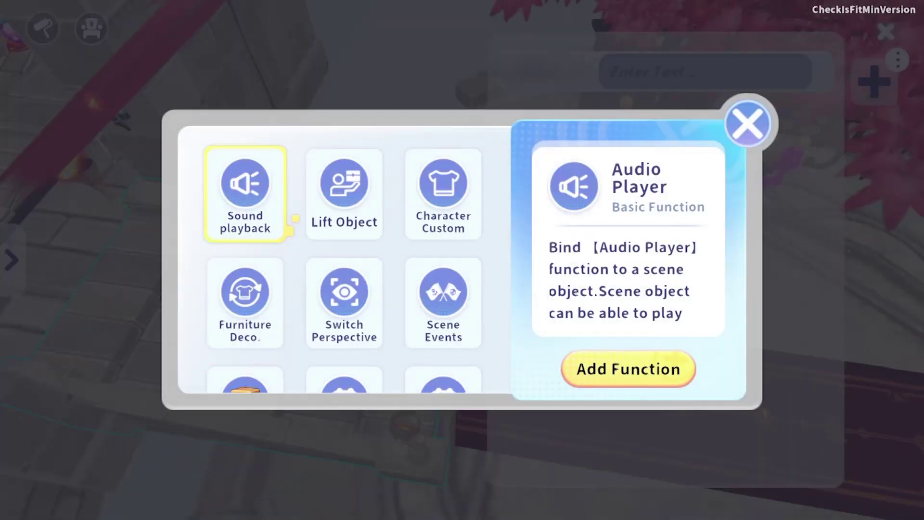
Give the stone platform sound playback using the ambience temple audio.
{"action": "left_click", "coordinate": [629, 369]}
{"action": "left_click", "coordinate": [700, 179]}
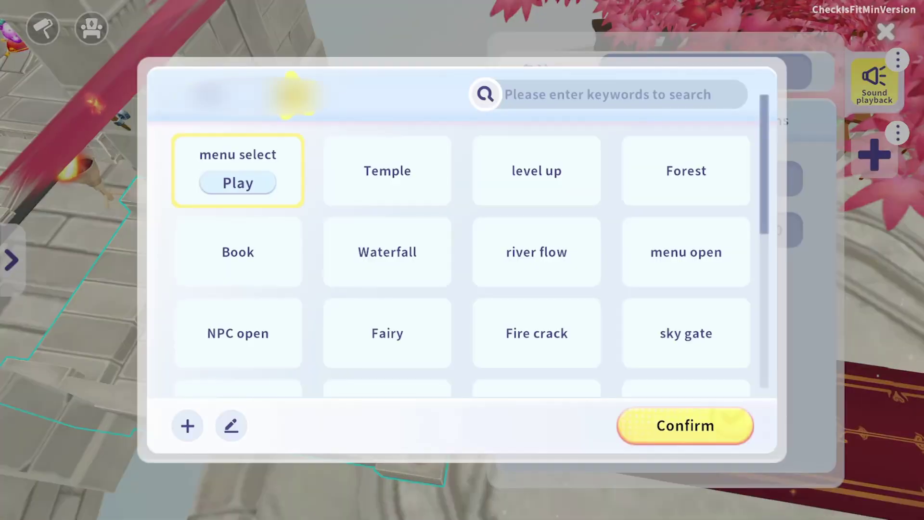
{"action": "scroll", "coordinate": [464, 268], "scroll_direction": "down", "scroll_amount": 5}
{"action": "left_click", "coordinate": [686, 171]}
{"action": "left_click", "coordinate": [685, 425]}
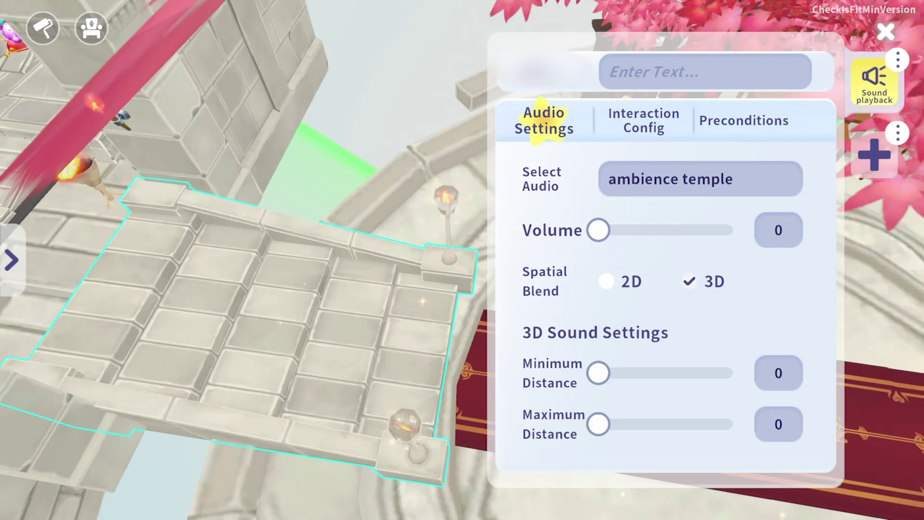
Review the sound's interaction settings and scroll the Add Function list toward Dialogues.
{"action": "left_click", "coordinate": [644, 120]}
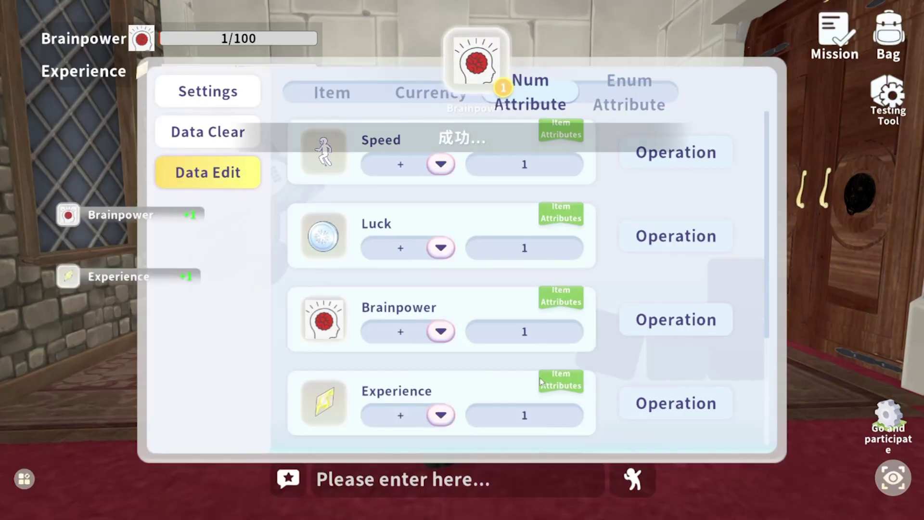
{"action": "scroll", "coordinate": [545, 275], "scroll_direction": "down", "scroll_amount": 3}
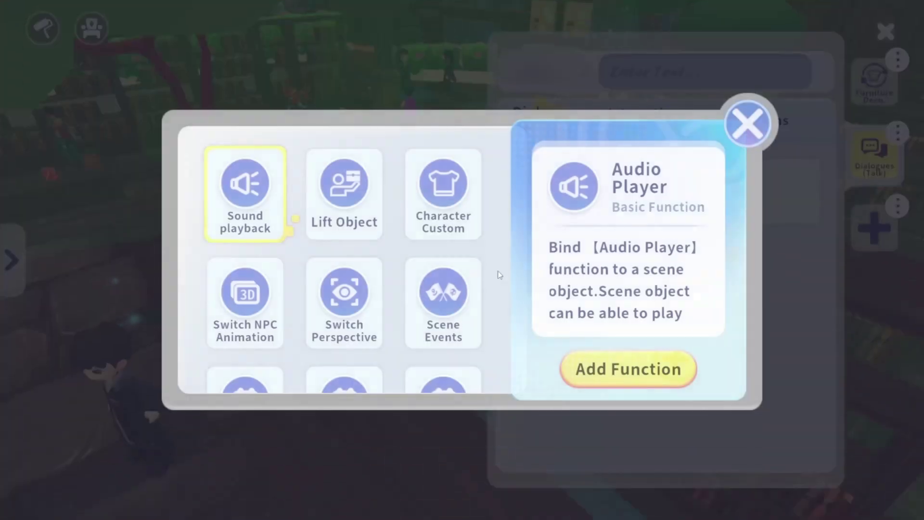
{"action": "left_click_drag", "start_coordinate": [423, 244], "coordinate": [430, 207]}
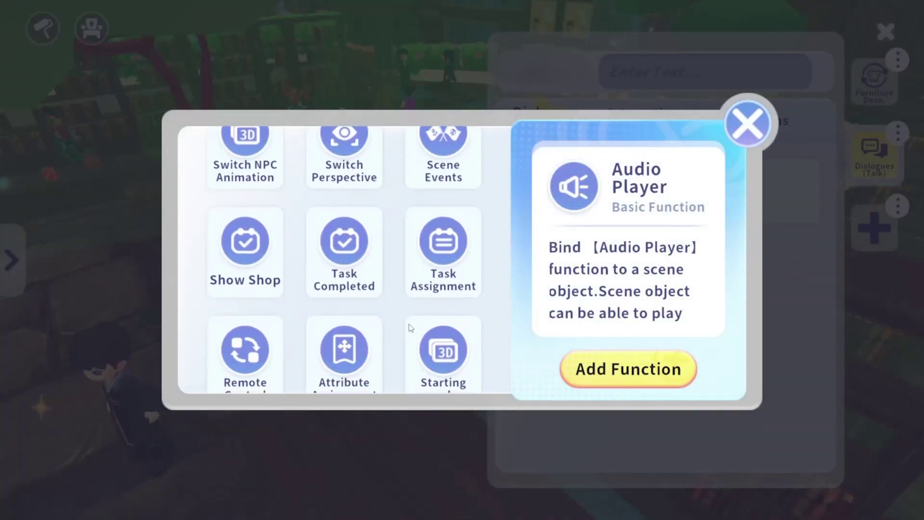
{"action": "left_click_drag", "start_coordinate": [410, 328], "coordinate": [429, 188]}
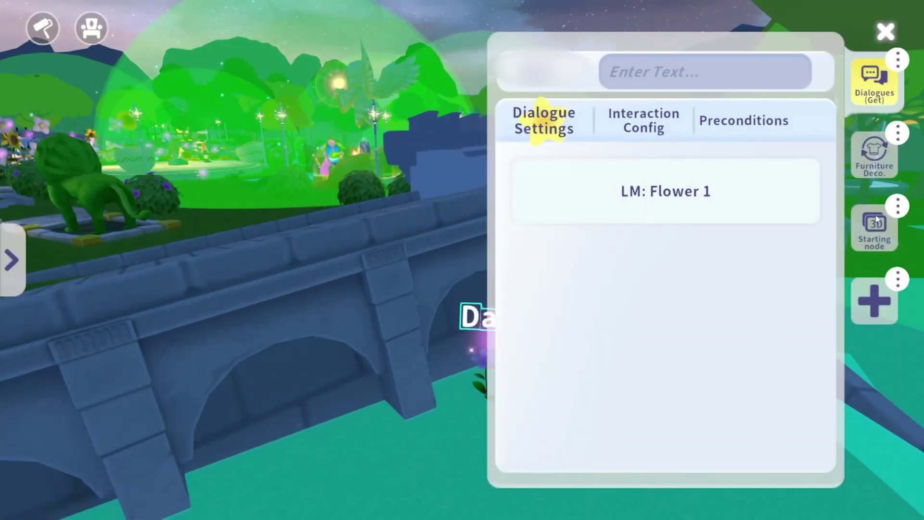
Set Forest Guardian as the Forest dialogue line's speaker and close its content settings.
{"action": "left_click", "coordinate": [696, 192]}
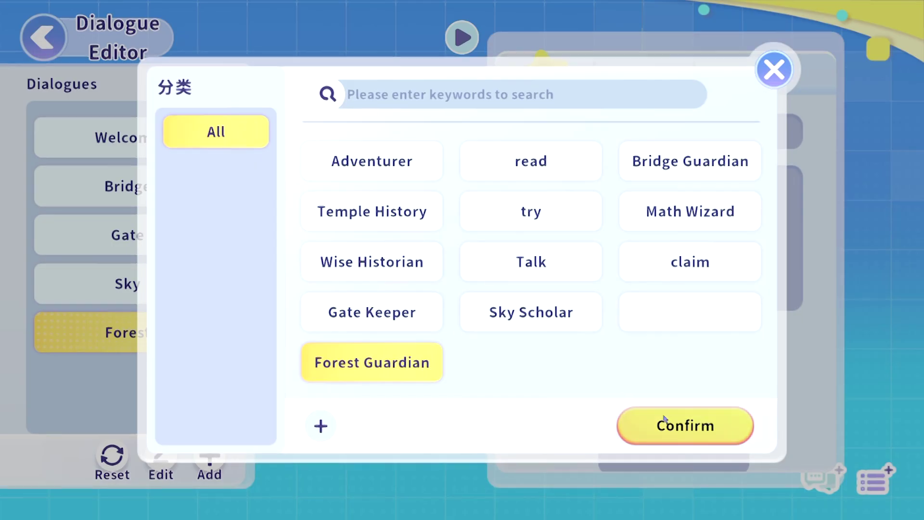
{"action": "left_click", "coordinate": [664, 418]}
{"action": "left_click", "coordinate": [444, 356]}
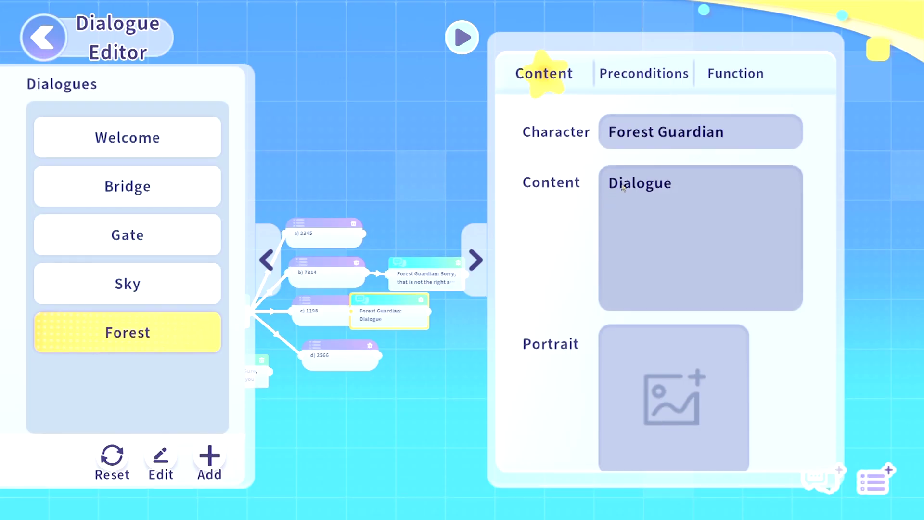
{"action": "left_click", "coordinate": [443, 359]}
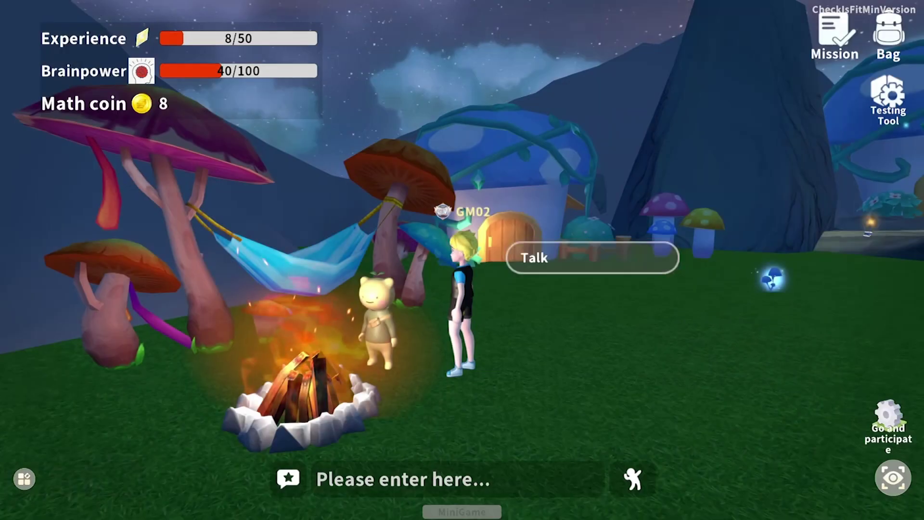
Playtest by talking to Graph Gary, then run toward the blue mushrooms.
{"action": "key", "text": "f"}
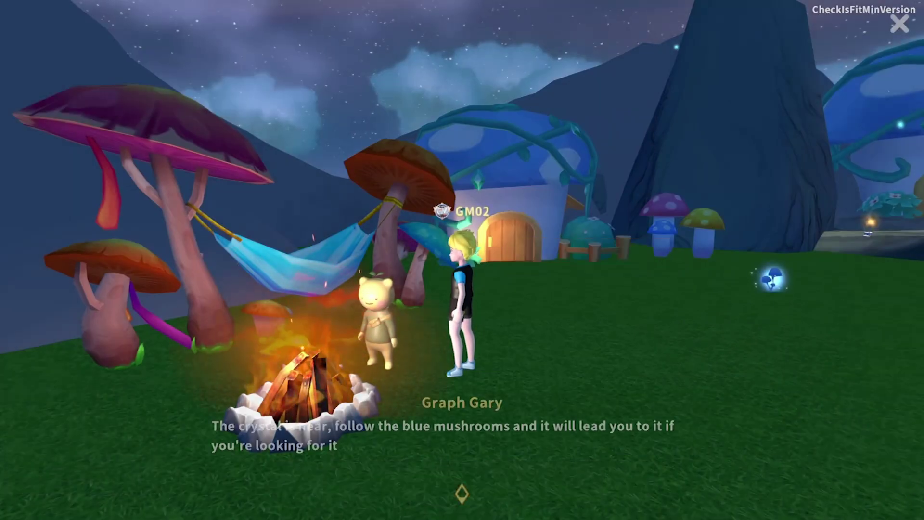
{"action": "key", "text": "Escape"}
{"action": "key", "text": "w"}
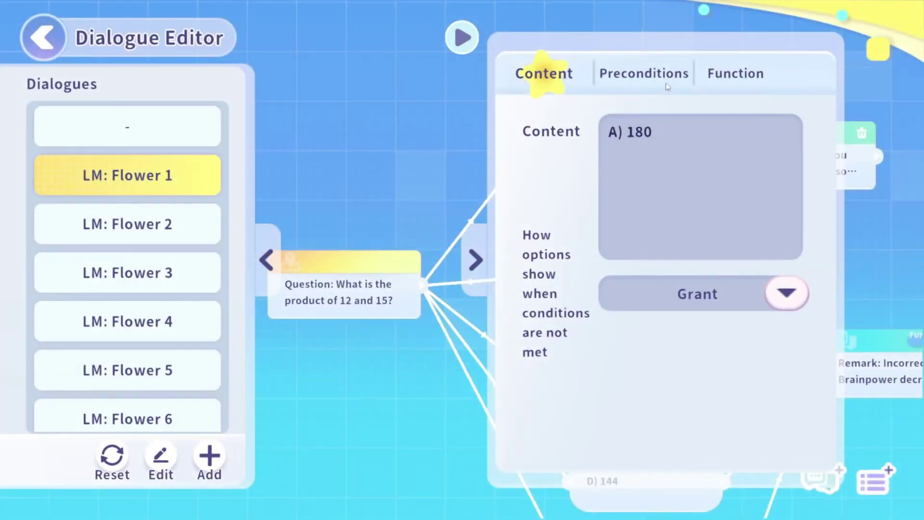
Replace answer A) 180's Experience reward with a Treasure Chest reward.
{"action": "left_click", "coordinate": [735, 77]}
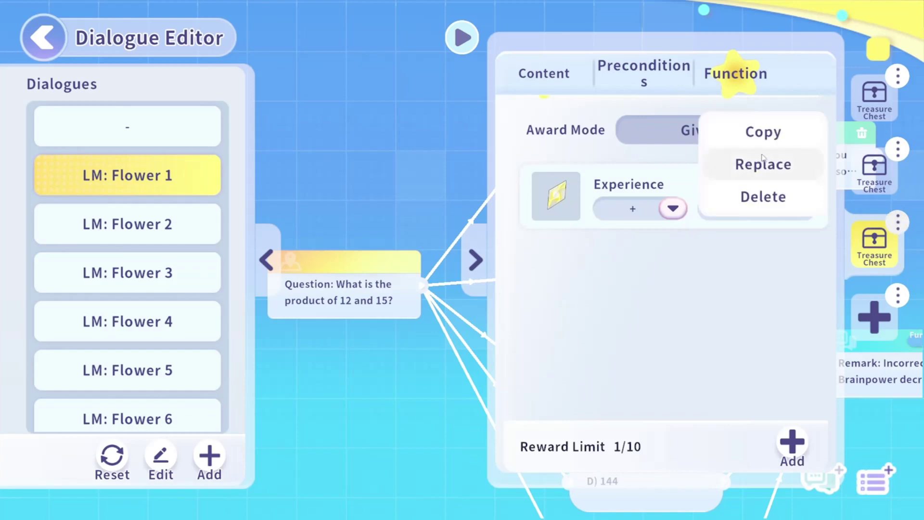
{"action": "left_click", "coordinate": [765, 197]}
{"action": "left_click", "coordinate": [586, 287]}
{"action": "left_click", "coordinate": [874, 243]}
{"action": "mouse_move", "coordinate": [425, 217]}
{"action": "left_mouse_down"}
{"action": "mouse_move", "coordinate": [425, 137]}
{"action": "mouse_move", "coordinate": [424, 213]}
{"action": "left_mouse_up"}
{"action": "left_click", "coordinate": [444, 289]}
{"action": "left_click", "coordinate": [629, 369]}
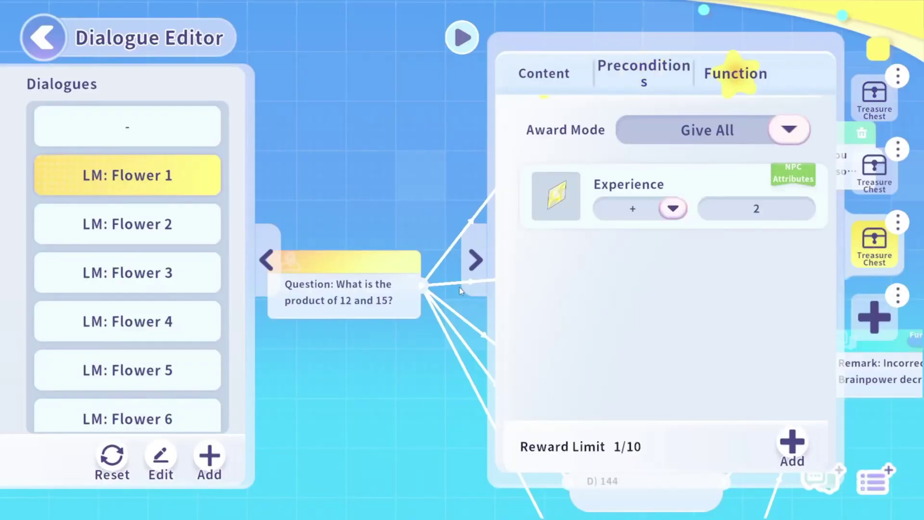
Close the answer settings, return to the scene, and select the Numaria Canteen stall.
{"action": "left_click", "coordinate": [477, 270]}
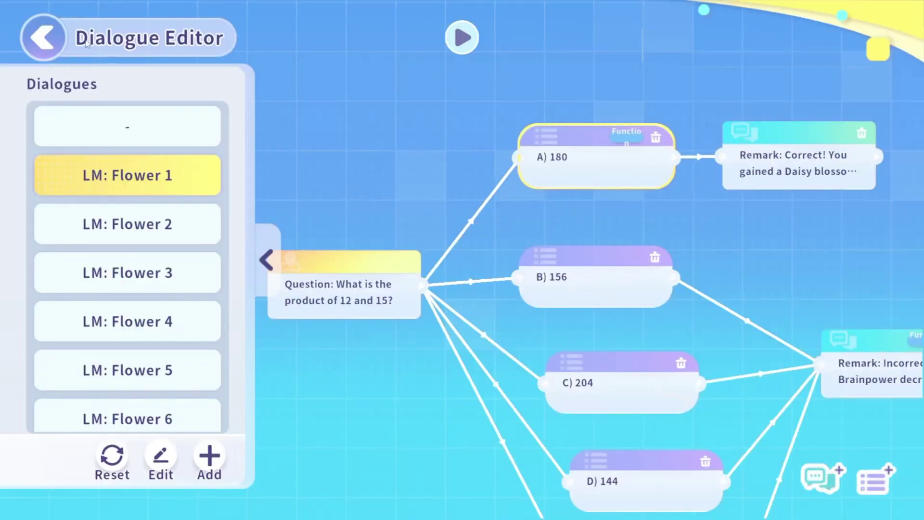
{"action": "left_click", "coordinate": [44, 39]}
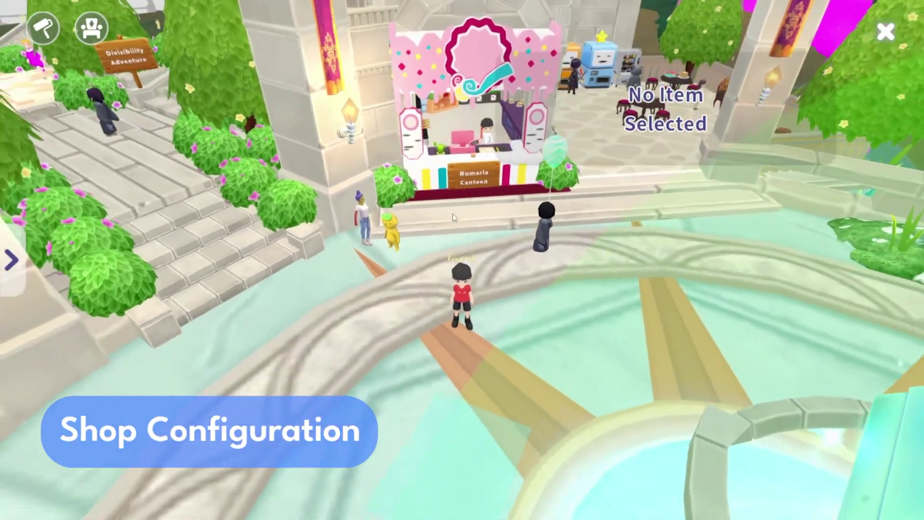
{"action": "left_click", "coordinate": [490, 186]}
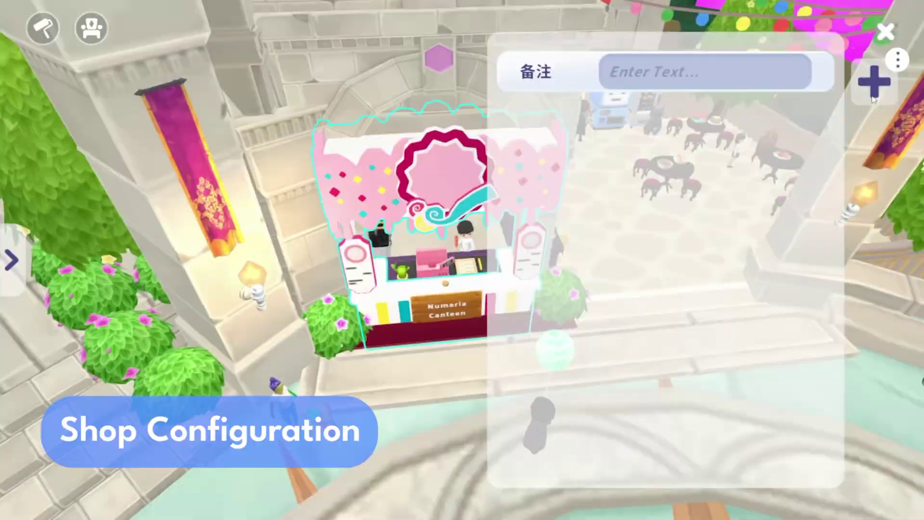
Give the Numaria Canteen a Show Shop function and choose which store it opens.
{"action": "left_click", "coordinate": [873, 82]}
{"action": "left_click_drag", "start_coordinate": [412, 356], "coordinate": [412, 153]}
{"action": "left_click", "coordinate": [245, 212]}
{"action": "left_click", "coordinate": [628, 369]}
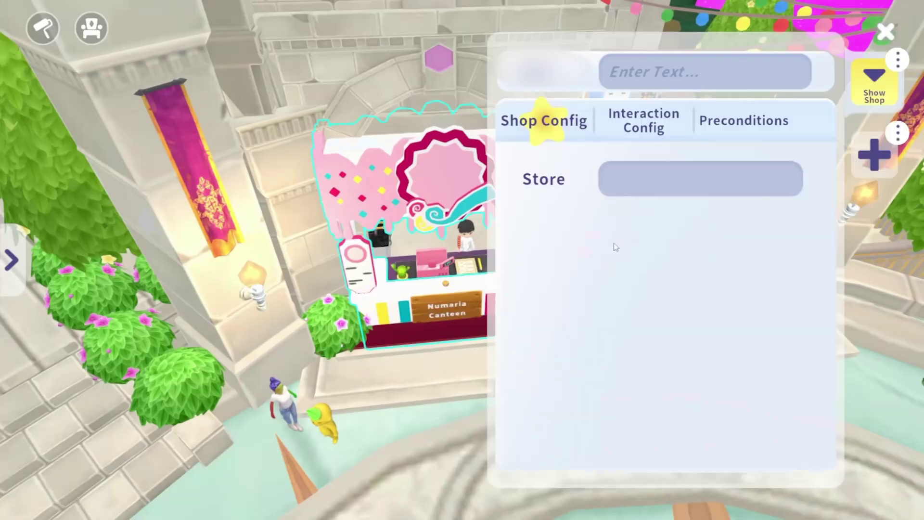
{"action": "left_click", "coordinate": [638, 185]}
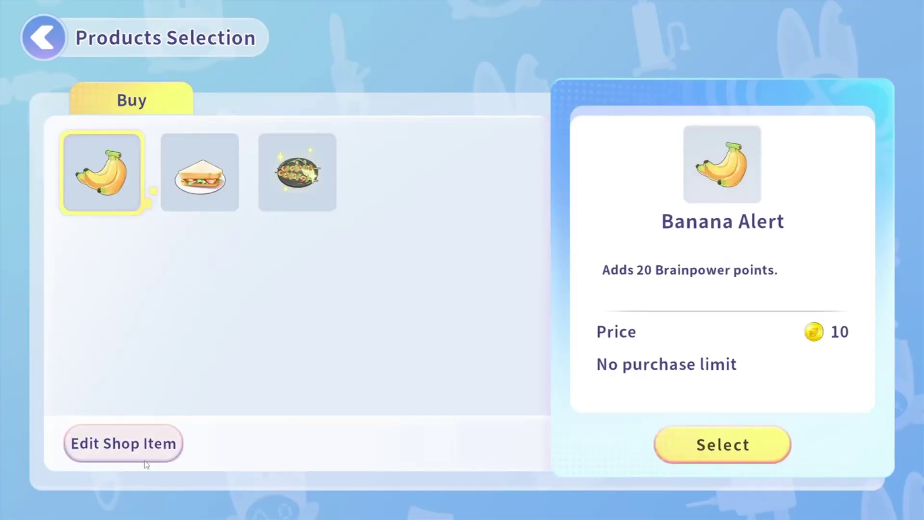
Create a new shop item named Pink Potion, choose the item it sells, and price it at 35.
{"action": "left_click", "coordinate": [132, 453]}
{"action": "left_click", "coordinate": [120, 476]}
{"action": "left_click", "coordinate": [433, 224]}
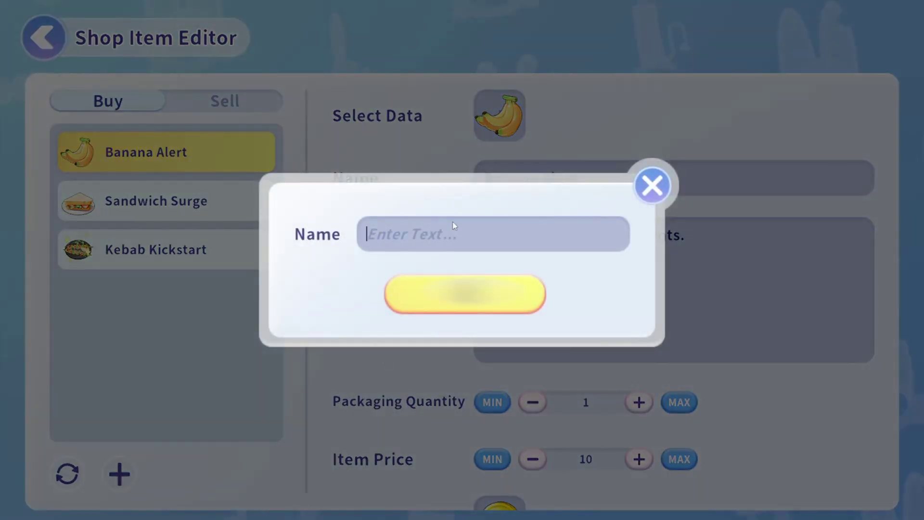
{"action": "type", "text": "Pink Potion"}
{"action": "key", "text": "Return"}
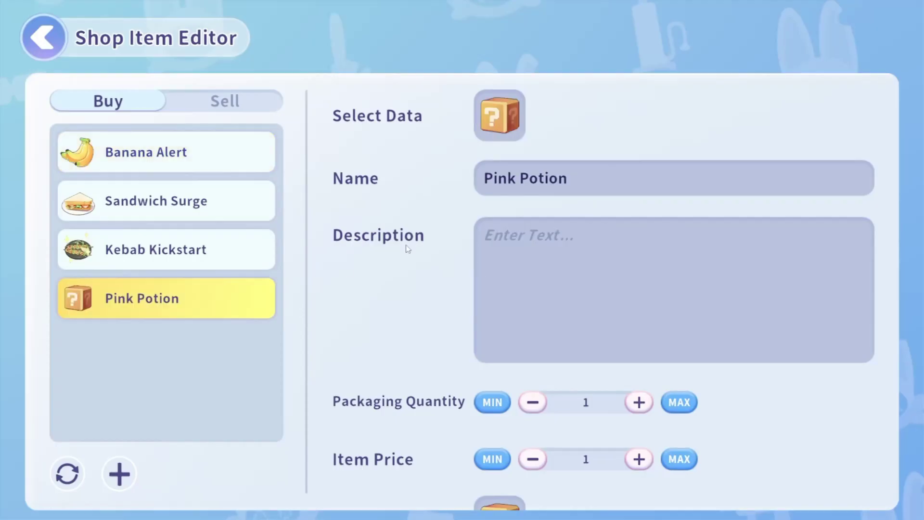
{"action": "left_click", "coordinate": [498, 116]}
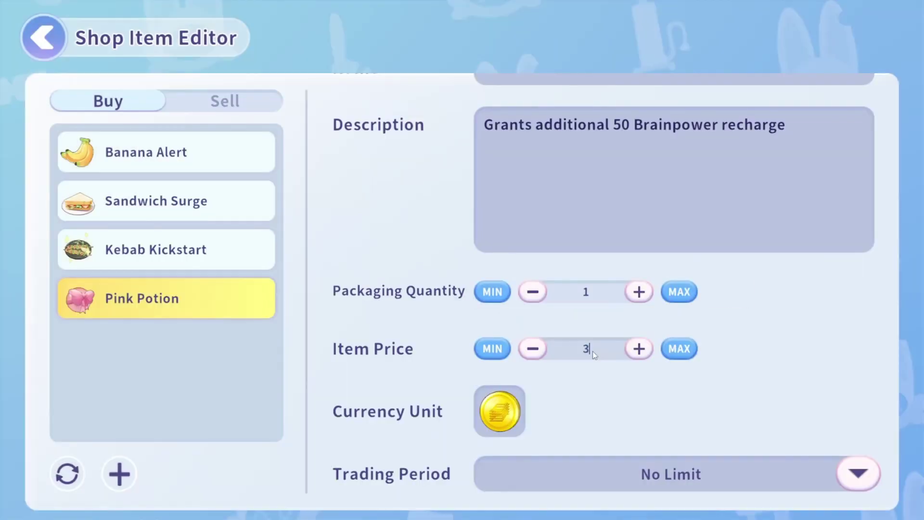
{"action": "type", "text": "5"}
{"action": "scroll", "coordinate": [784, 380], "scroll_direction": "up", "scroll_amount": 1}
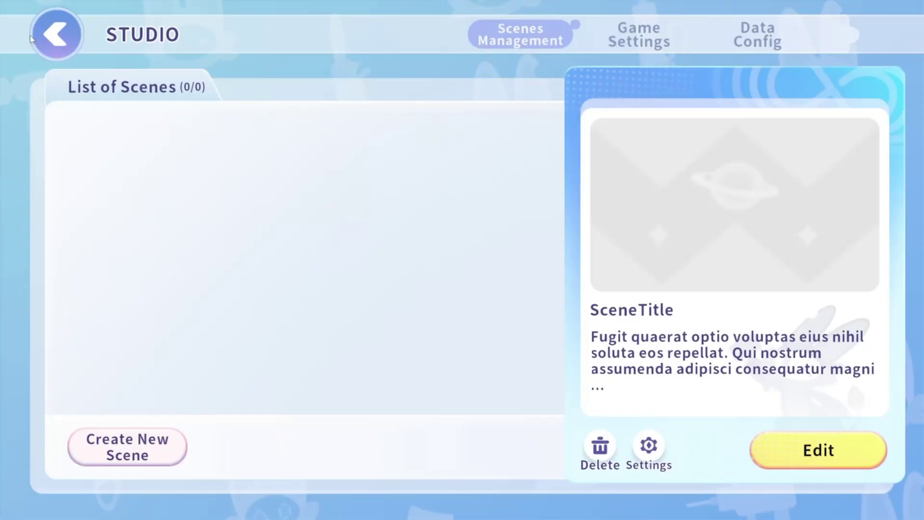
Open Data Config's attribute settings and inspect the Experience and Level attributes.
{"action": "left_click", "coordinate": [766, 40]}
{"action": "left_click", "coordinate": [111, 174]}
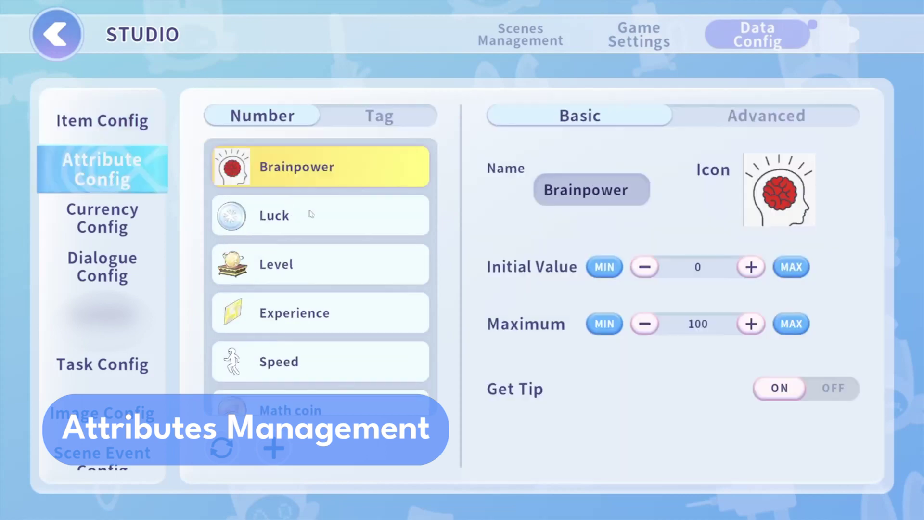
{"action": "scroll", "coordinate": [358, 372], "scroll_direction": "down", "scroll_amount": 2}
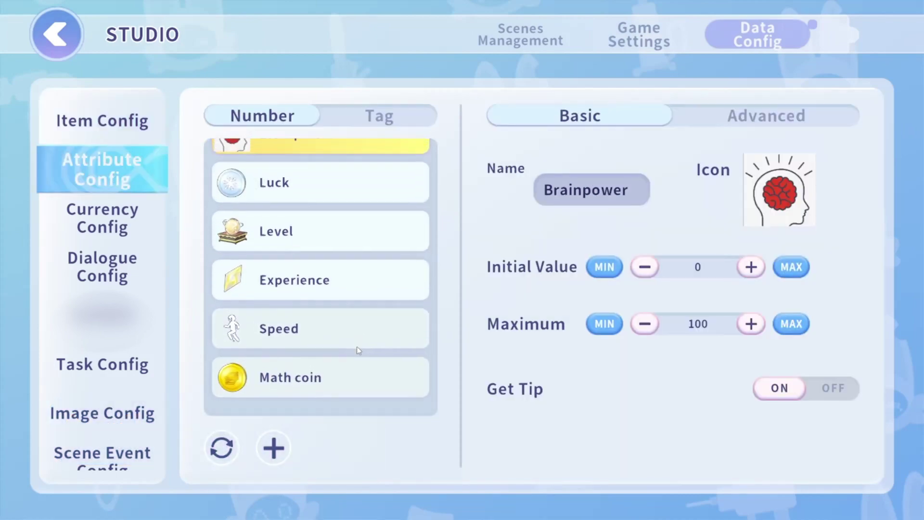
{"action": "scroll", "coordinate": [334, 305], "scroll_direction": "down", "scroll_amount": 1}
{"action": "left_click", "coordinate": [339, 283]}
{"action": "left_click", "coordinate": [349, 259]}
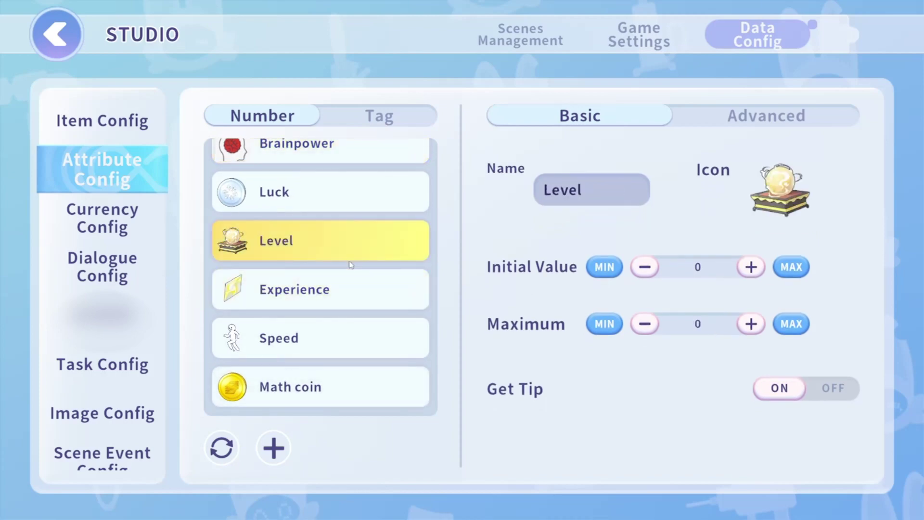
Review the Experience attribute's limits and its advanced and basic settings.
{"action": "left_click", "coordinate": [348, 297]}
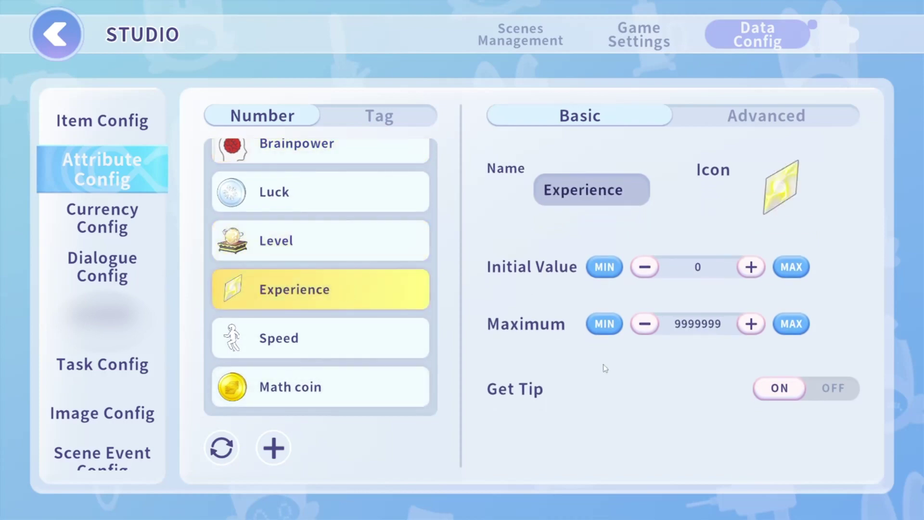
{"action": "scroll", "coordinate": [606, 368], "scroll_direction": "down", "scroll_amount": 1}
{"action": "left_click", "coordinate": [743, 118]}
{"action": "left_click", "coordinate": [577, 124]}
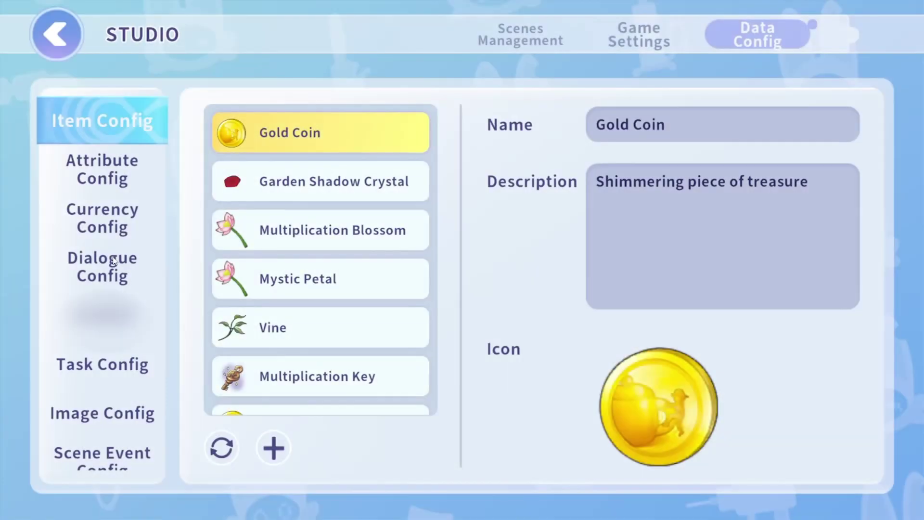
Open the task list and select the Seeking the Guidance task.
{"action": "left_click", "coordinate": [112, 368]}
{"action": "scroll", "coordinate": [375, 268], "scroll_direction": "down", "scroll_amount": 5}
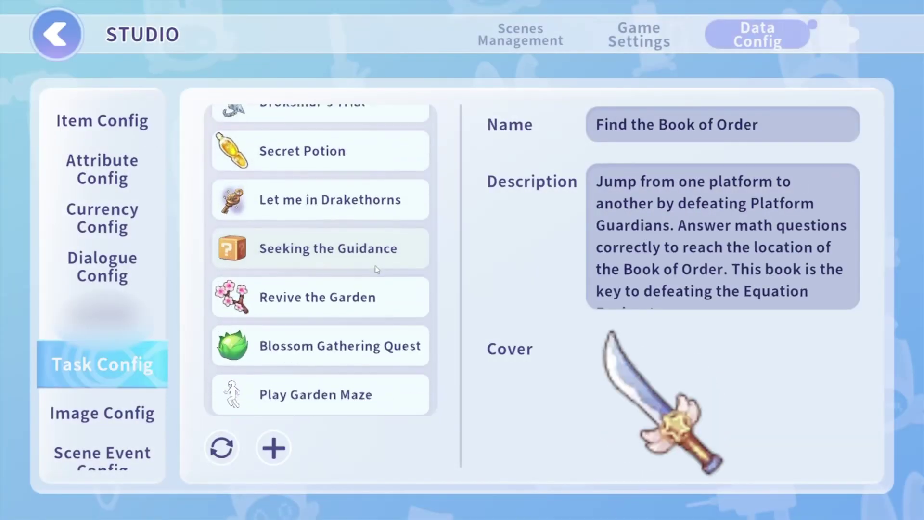
{"action": "left_click", "coordinate": [368, 206]}
{"action": "left_click", "coordinate": [324, 266]}
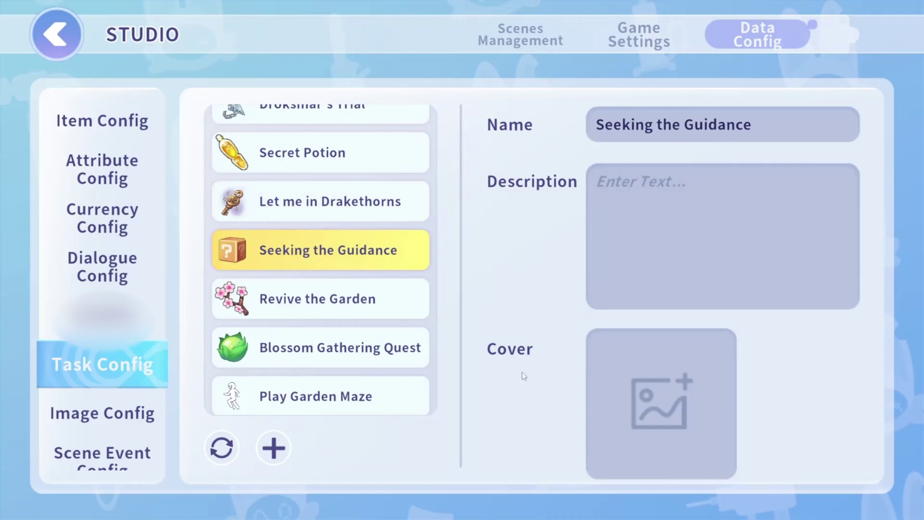
{"action": "scroll", "coordinate": [592, 353], "scroll_direction": "down", "scroll_amount": 10}
{"action": "scroll", "coordinate": [625, 287], "scroll_direction": "up", "scroll_amount": 10}
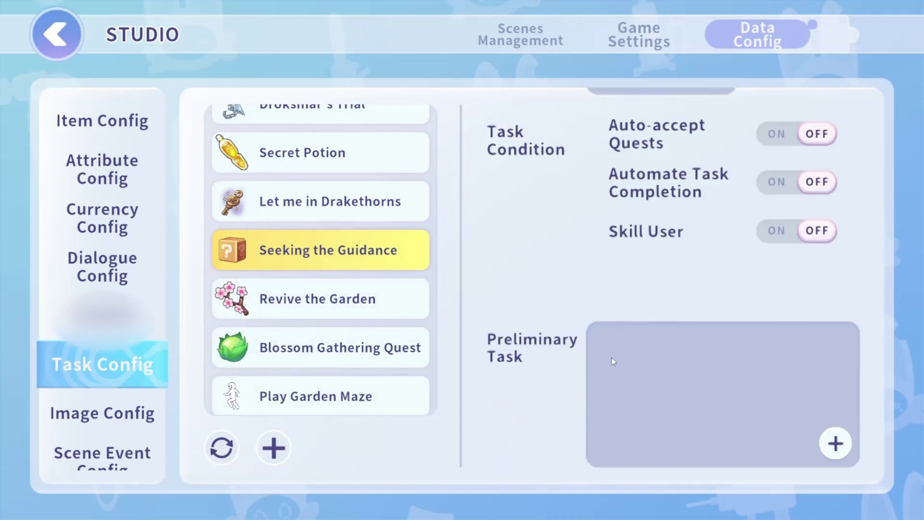
Set the dagger as the task's cover image, then open the Let me in Drakethorns task.
{"action": "left_click", "coordinate": [660, 373]}
{"action": "left_click", "coordinate": [384, 233]}
{"action": "left_click", "coordinate": [708, 421]}
{"action": "scroll", "coordinate": [373, 267], "scroll_direction": "up", "scroll_amount": 1}
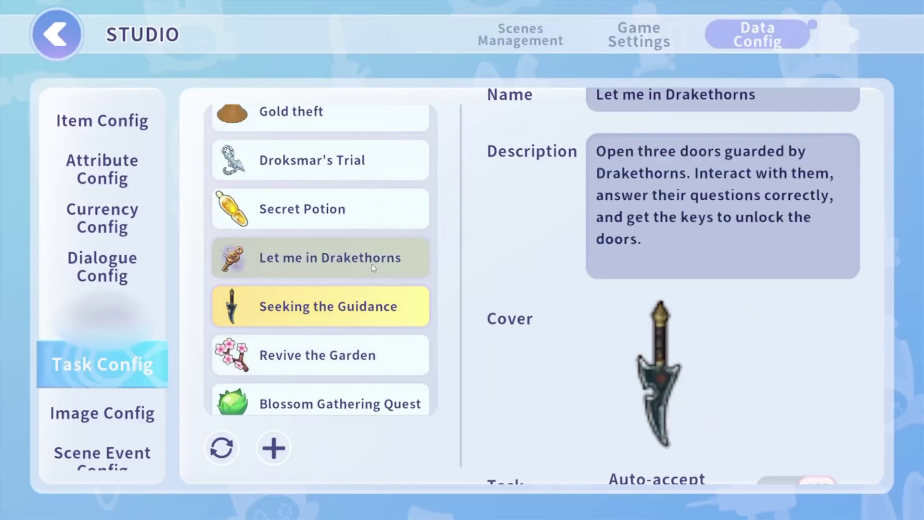
{"action": "left_click", "coordinate": [331, 258]}
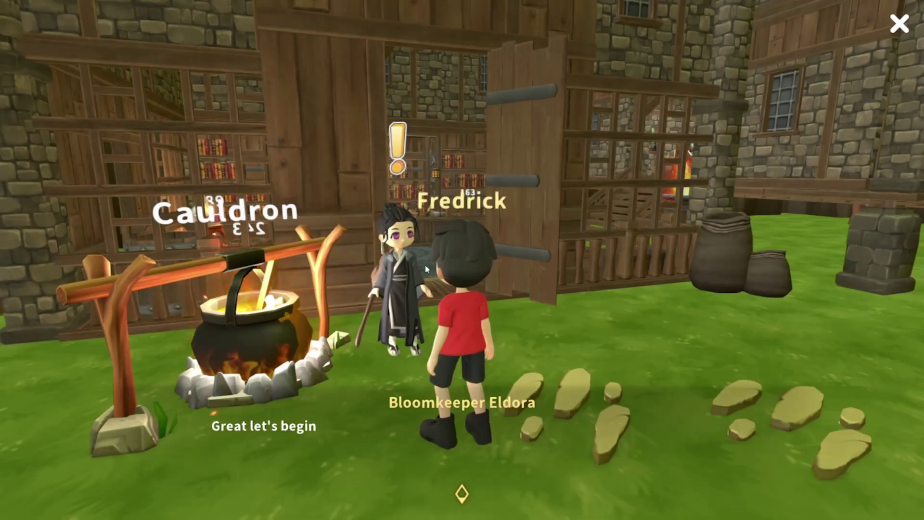
Continue Eldora's dialogue, accept the Secret Potion task, and start Question #1.
{"action": "left_click", "coordinate": [362, 433]}
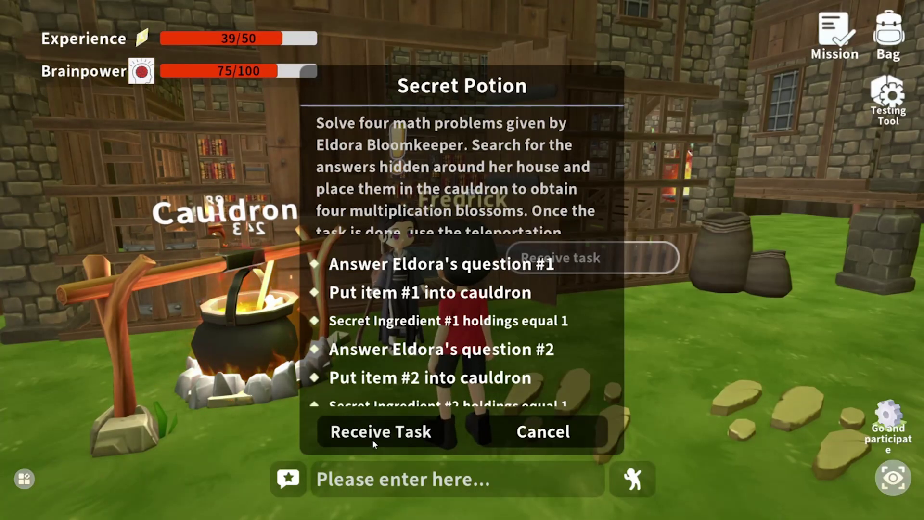
{"action": "left_click", "coordinate": [372, 439]}
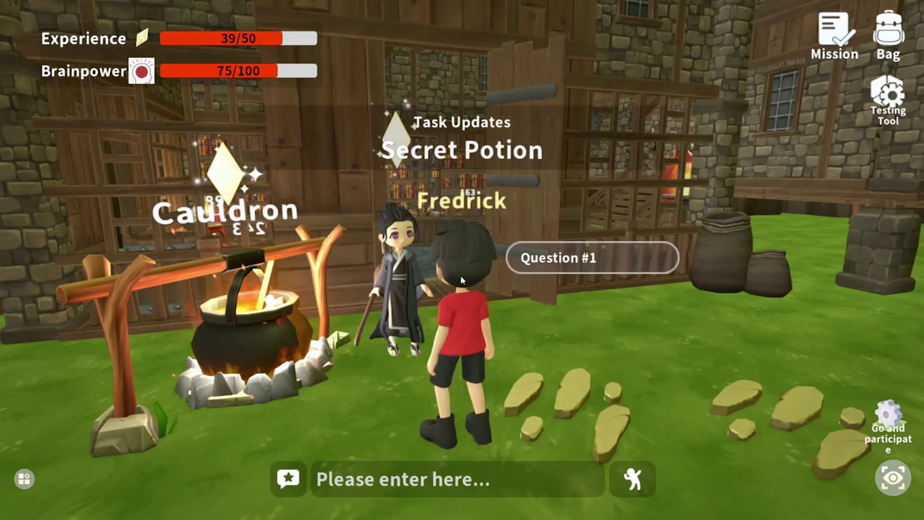
{"action": "left_click", "coordinate": [556, 254]}
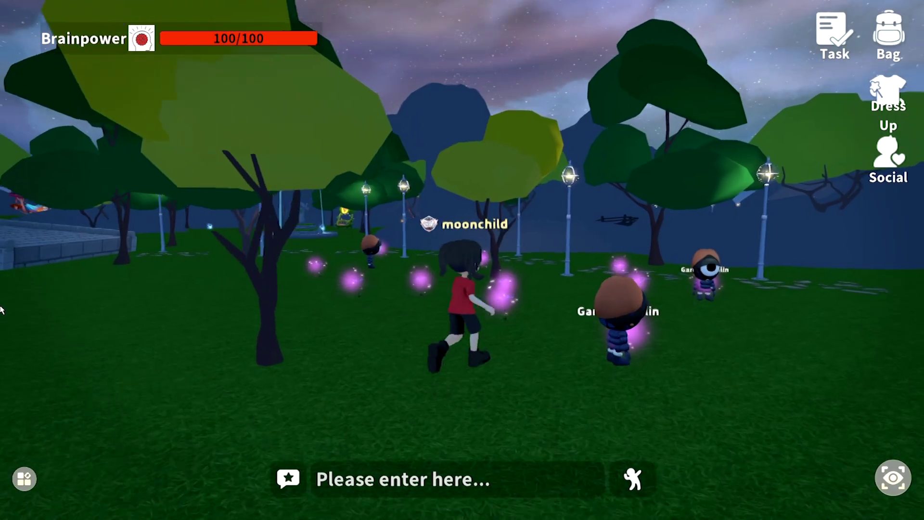
Run through the night park to the pickup and collect it to trigger its question.
{"action": "key", "text": "w"}
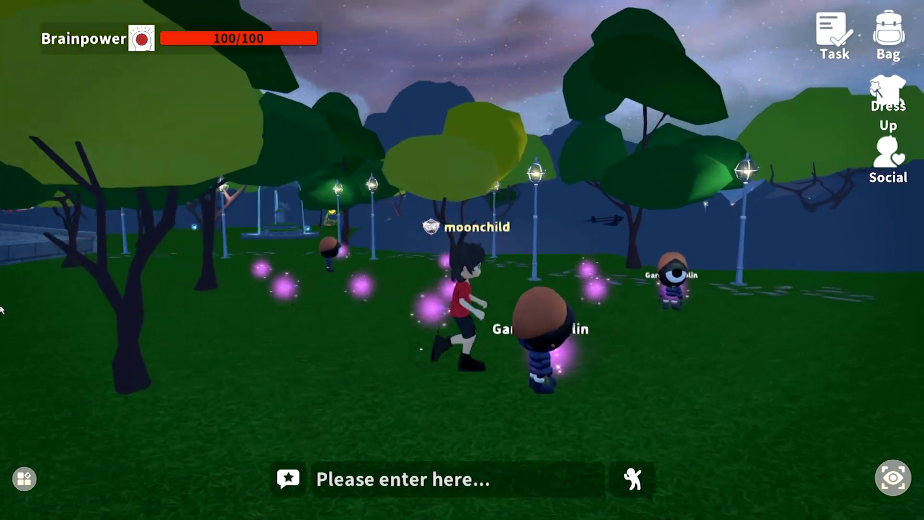
{"action": "key", "text": "d"}
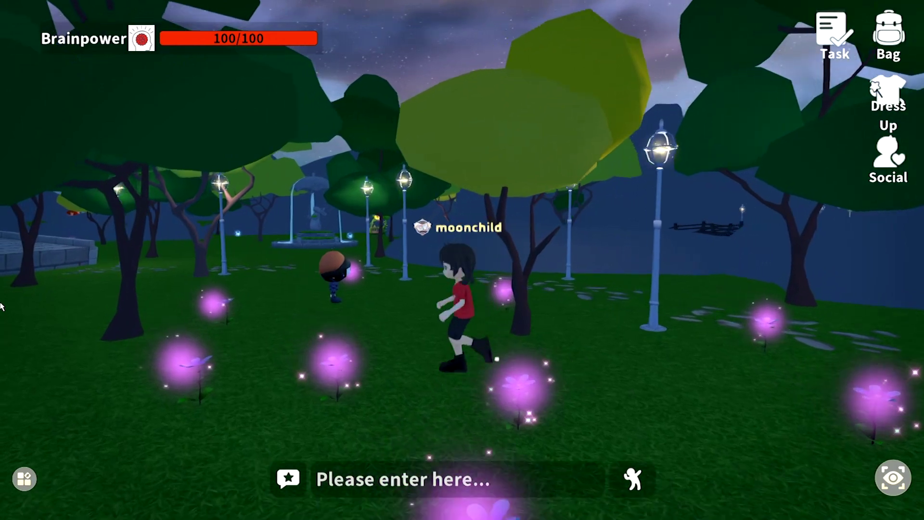
{"action": "key", "text": "s"}
{"action": "left_click", "coordinate": [628, 268]}
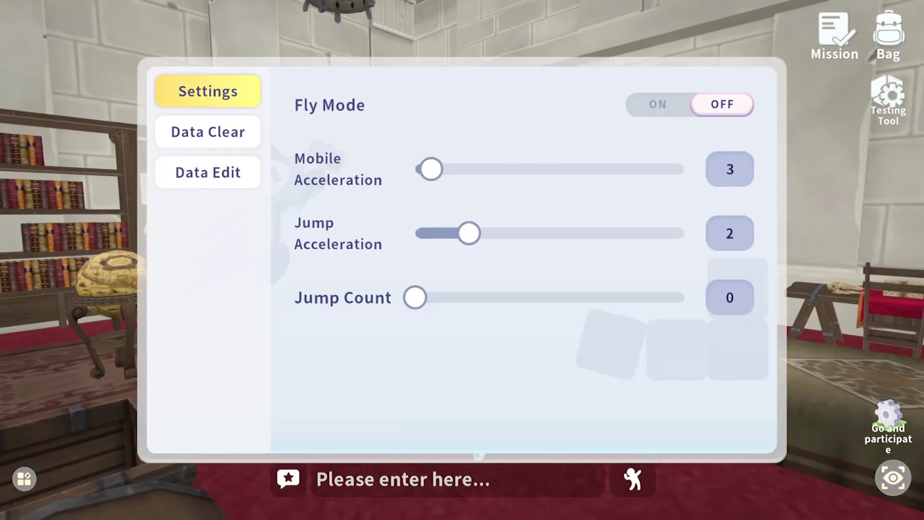
Add one broom to the test player's items through the testing tool's Data Edit list.
{"action": "left_click", "coordinate": [208, 132]}
{"action": "left_click", "coordinate": [208, 172]}
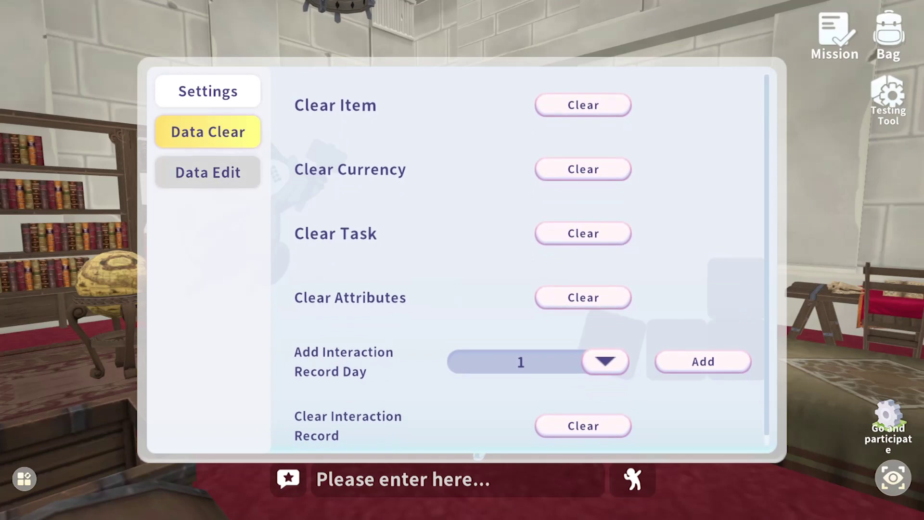
{"action": "scroll", "coordinate": [441, 277], "scroll_direction": "down", "scroll_amount": 2}
{"action": "left_click", "coordinate": [676, 138]}
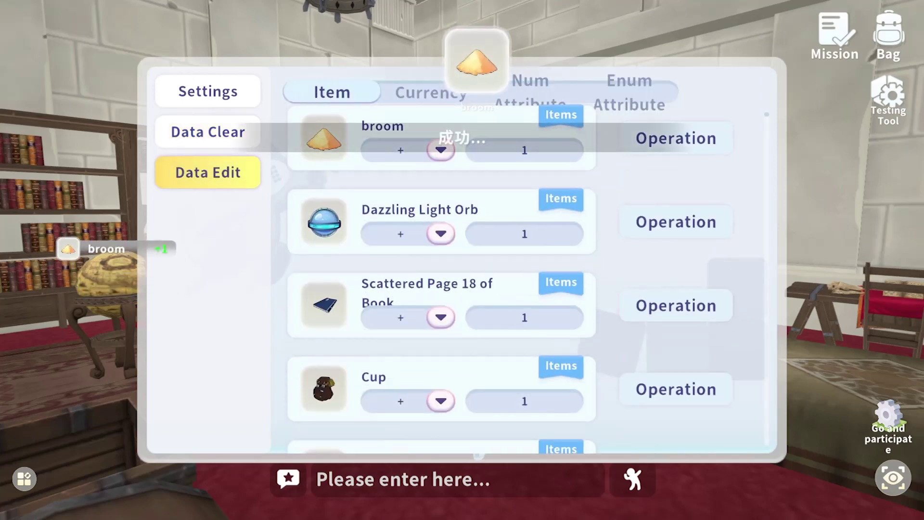
{"action": "scroll", "coordinate": [441, 278], "scroll_direction": "down", "scroll_amount": 1}
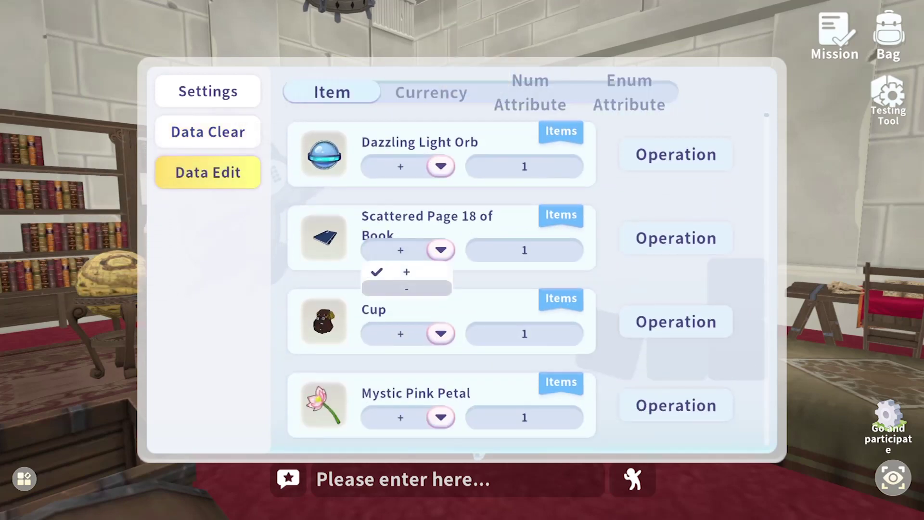
{"action": "key", "text": "Escape"}
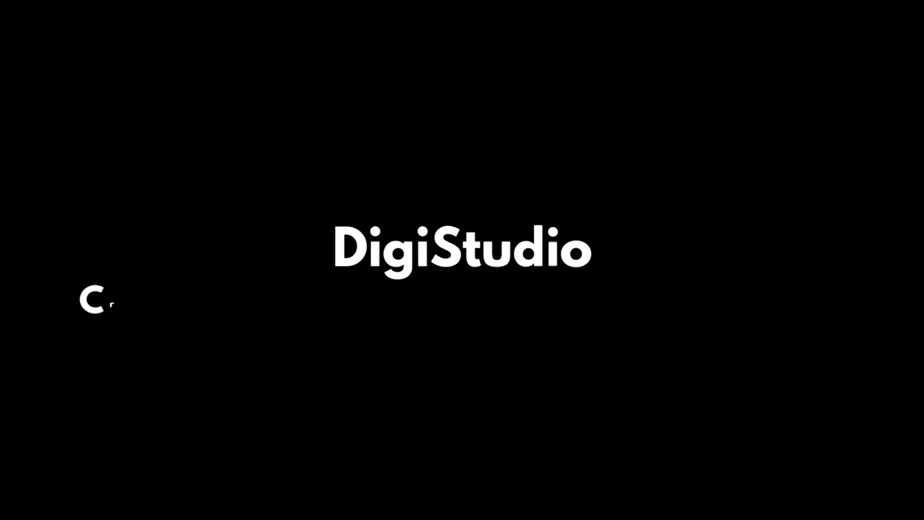